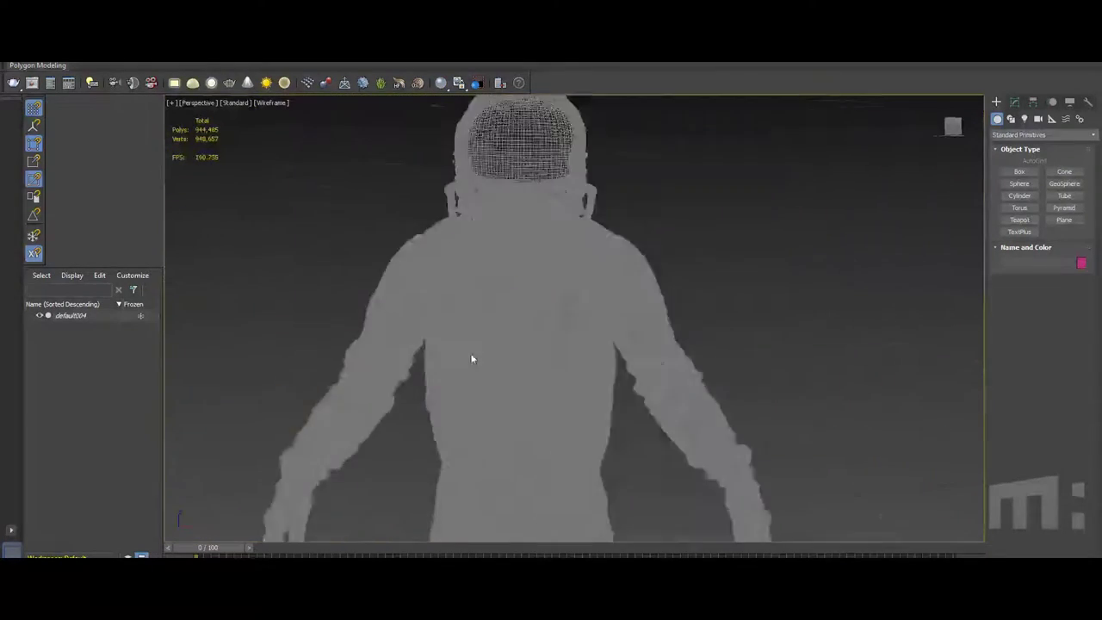
- Drag out a Bip001 biped from Systems > Biped so it stands inside the astronaut
{"action": "middle_click_drag", "start_coordinate": [472, 359], "coordinate": [506, 248], "text": "alt"}
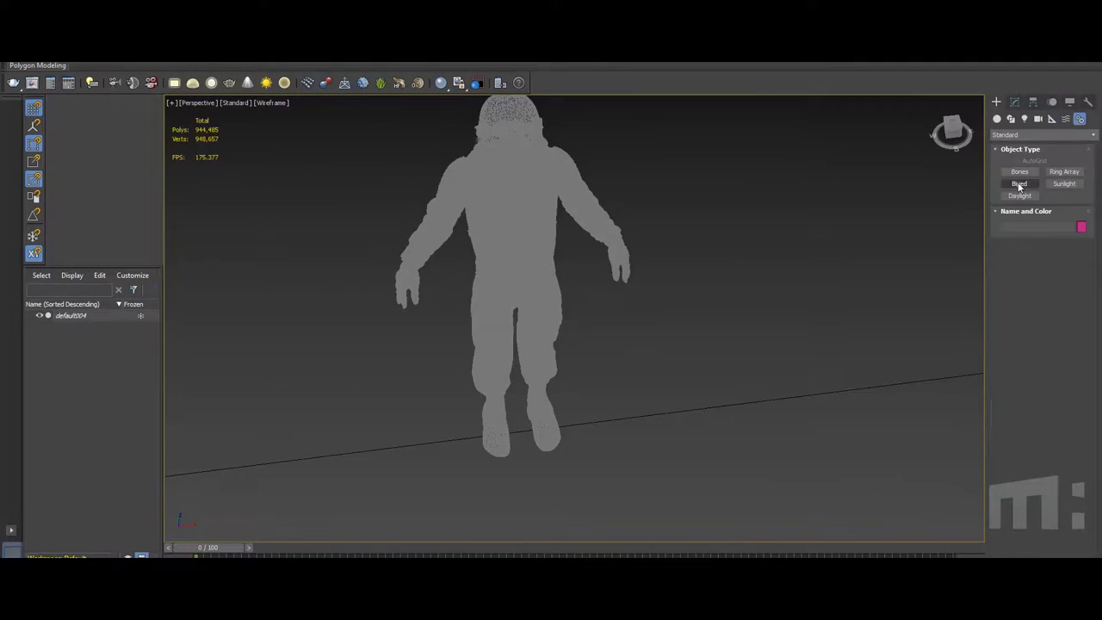
{"action": "left_click", "coordinate": [1019, 186]}
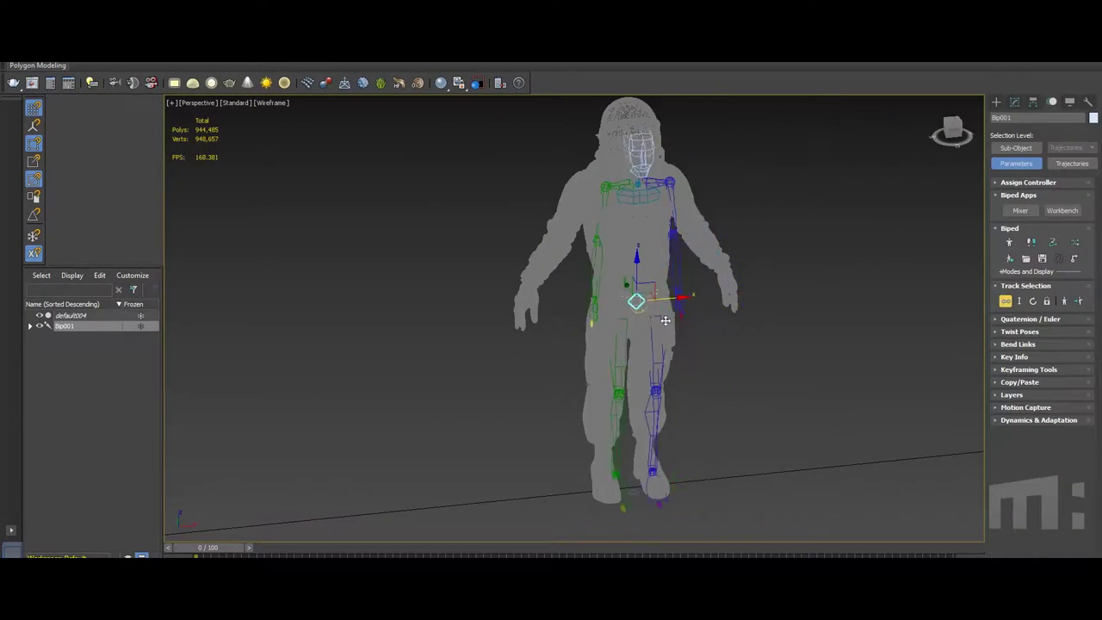
{"action": "scroll", "coordinate": [585, 304], "scroll_direction": "up", "scroll_amount": 5}
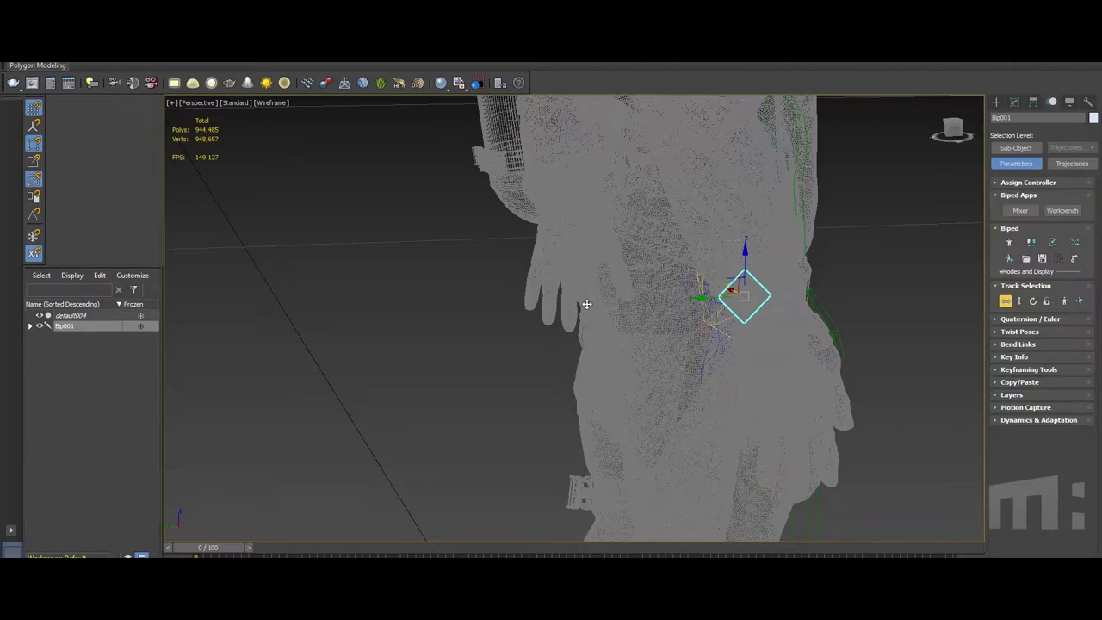
{"action": "middle_click_drag", "start_coordinate": [586, 303], "coordinate": [662, 333], "text": "alt"}
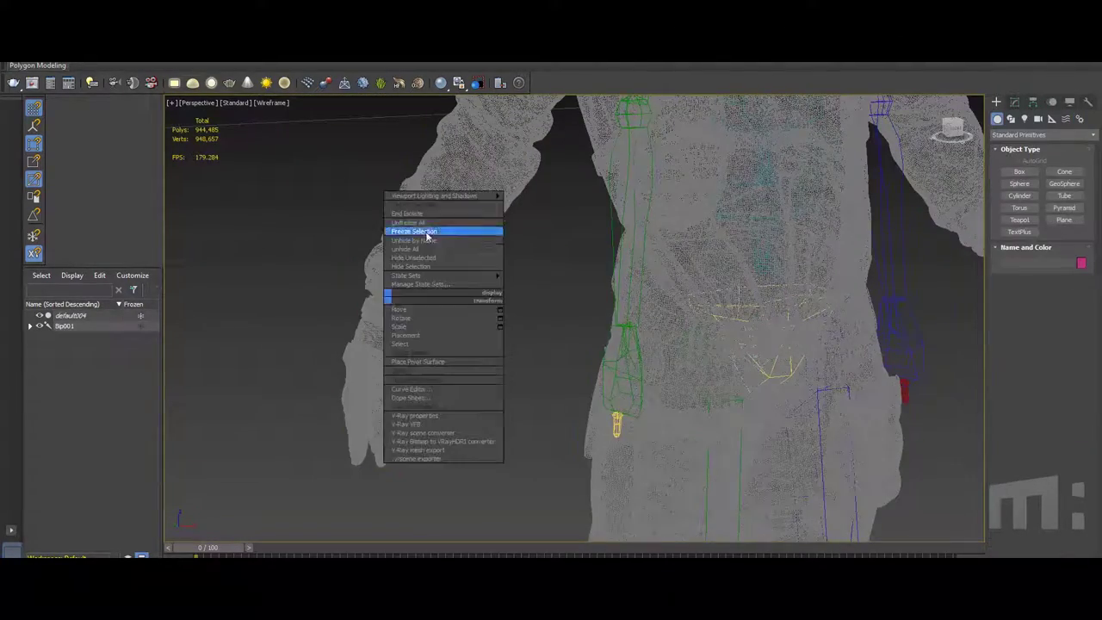
- Freeze the astronaut mesh so only the biped can be picked
{"action": "left_click", "coordinate": [426, 232]}
{"action": "left_click", "coordinate": [676, 348]}
{"action": "mouse_move", "coordinate": [676, 349]}
{"action": "middle_mouse_down", "text": "alt"}
{"action": "mouse_move", "coordinate": [503, 370]}
{"action": "mouse_move", "coordinate": [654, 414]}
{"action": "middle_mouse_up", "text": "alt"}
{"action": "key", "text": "F3"}
{"action": "scroll", "coordinate": [654, 413], "scroll_direction": "up", "scroll_amount": 5}
- Check both biped feet against the boots, then enable Figure Mode in the Motion panel
{"action": "left_click", "coordinate": [727, 353]}
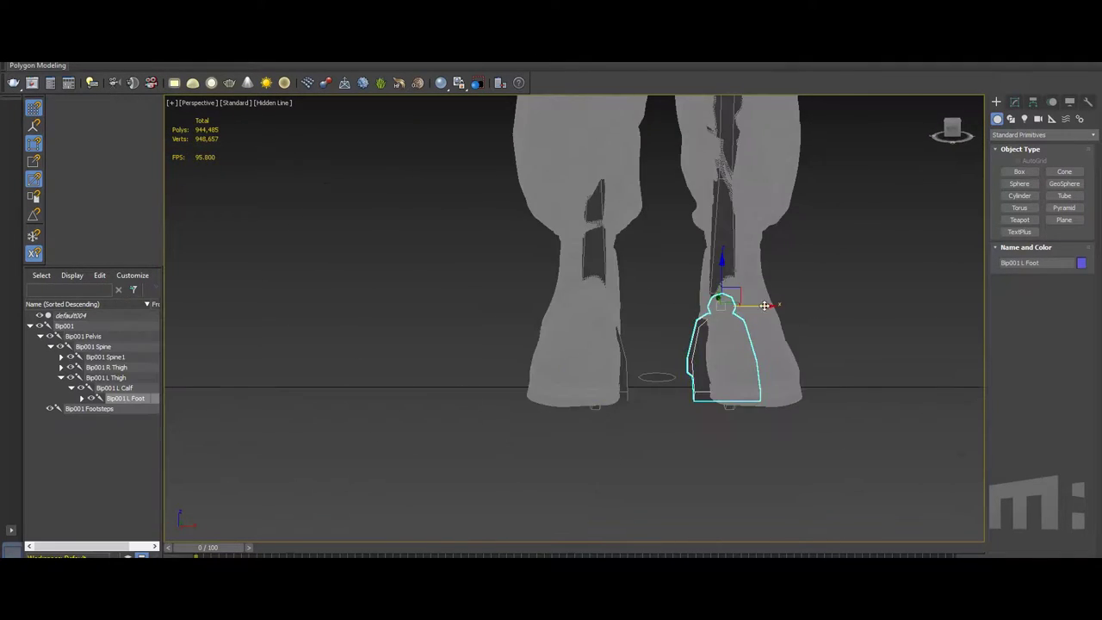
{"action": "middle_click_drag", "start_coordinate": [764, 306], "coordinate": [766, 373], "text": "alt"}
{"action": "mouse_move", "coordinate": [836, 279]}
{"action": "middle_mouse_down", "text": "alt"}
{"action": "mouse_move", "coordinate": [876, 312]}
{"action": "mouse_move", "coordinate": [561, 357]}
{"action": "mouse_move", "coordinate": [644, 239]}
{"action": "mouse_move", "coordinate": [523, 338]}
{"action": "middle_mouse_up", "text": "alt"}
{"action": "left_click", "coordinate": [561, 356]}
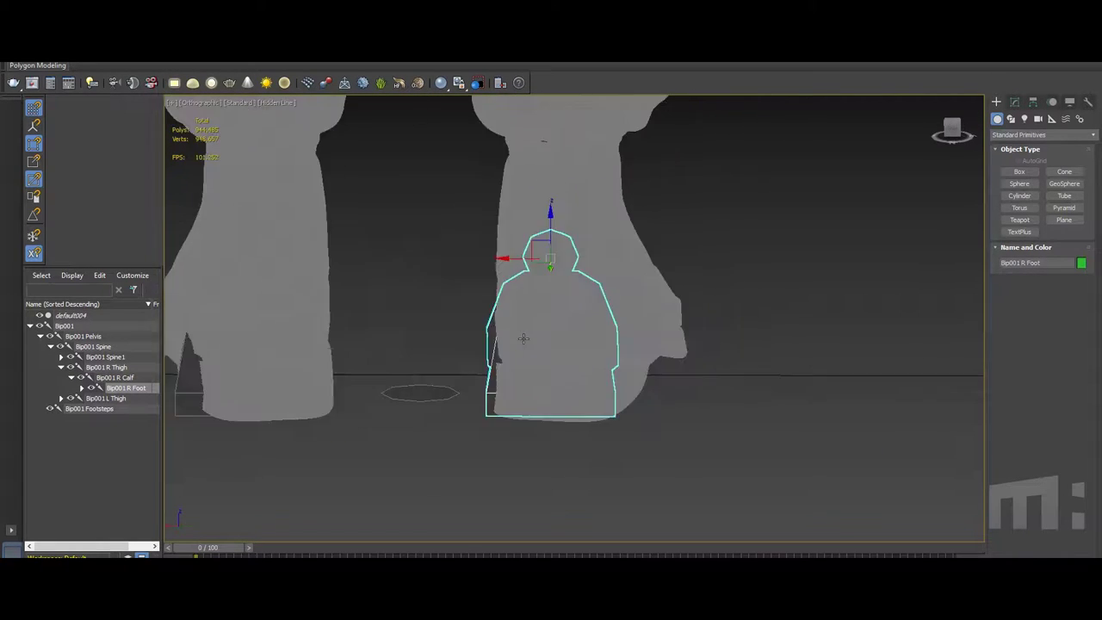
{"action": "middle_click_drag", "start_coordinate": [223, 276], "coordinate": [551, 327], "text": "alt"}
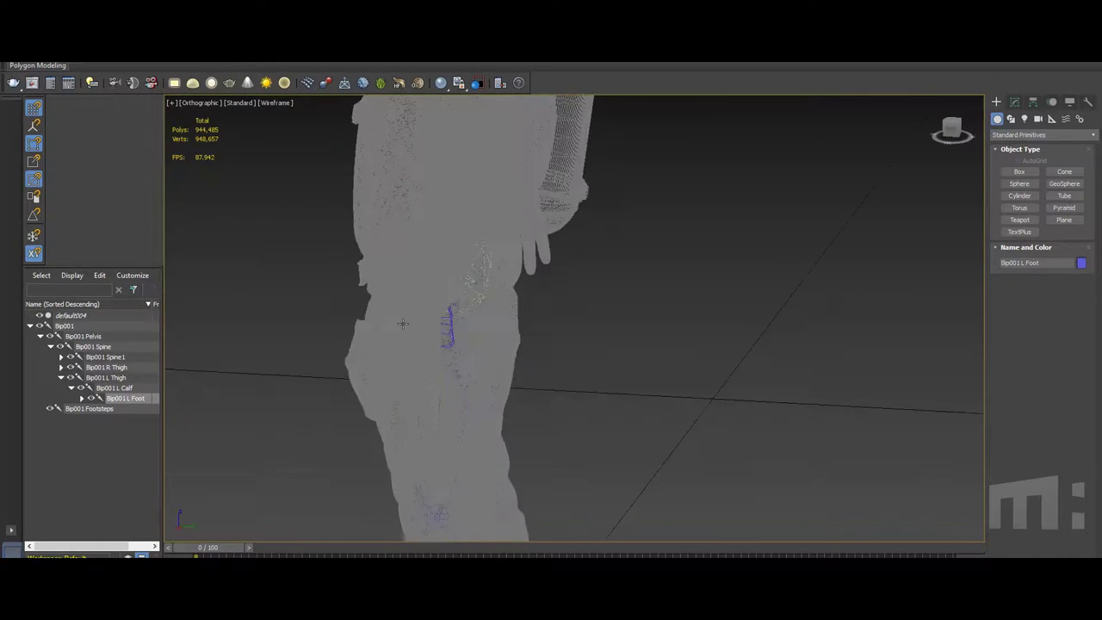
{"action": "key", "text": "F3"}
{"action": "left_click", "coordinate": [1052, 102]}
{"action": "left_click", "coordinate": [1009, 245]}
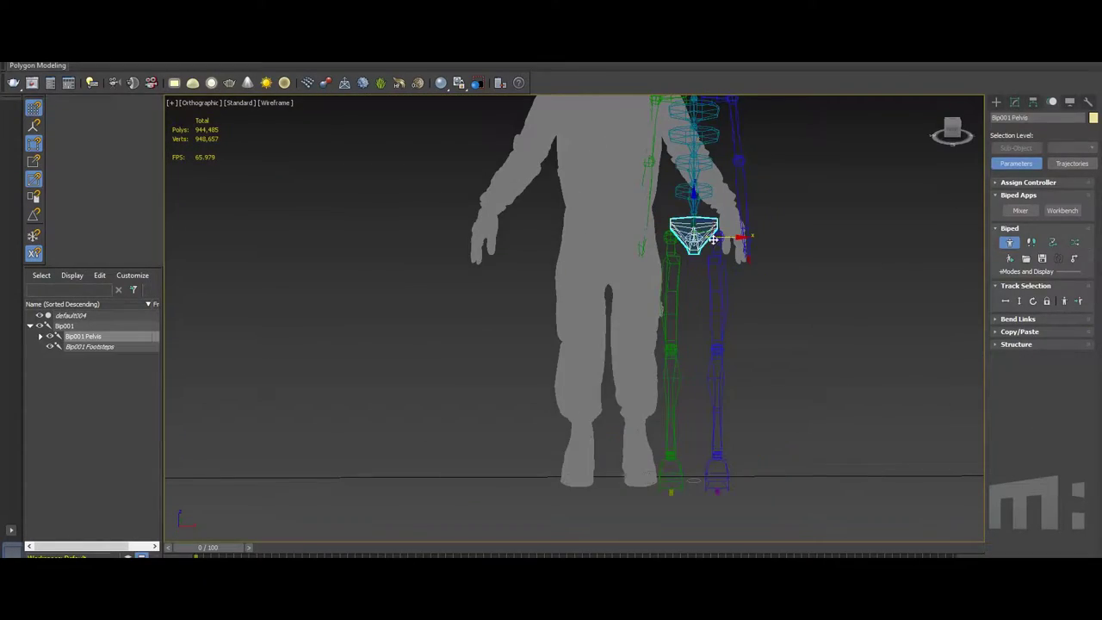
- Move Bip001 Pelvis into the suit and place the feet within the boots
{"action": "scroll", "coordinate": [713, 240], "scroll_direction": "up", "scroll_amount": 5}
{"action": "key", "text": "F3"}
{"action": "mouse_move", "coordinate": [450, 221]}
{"action": "middle_mouse_down", "text": "alt"}
{"action": "mouse_move", "coordinate": [632, 283]}
{"action": "mouse_move", "coordinate": [793, 379]}
{"action": "middle_mouse_up", "text": "alt"}
{"action": "scroll", "coordinate": [792, 379], "scroll_direction": "up", "scroll_amount": 3}
{"action": "left_click", "coordinate": [681, 261]}
{"action": "middle_click_drag", "start_coordinate": [681, 261], "coordinate": [688, 261], "text": "alt"}
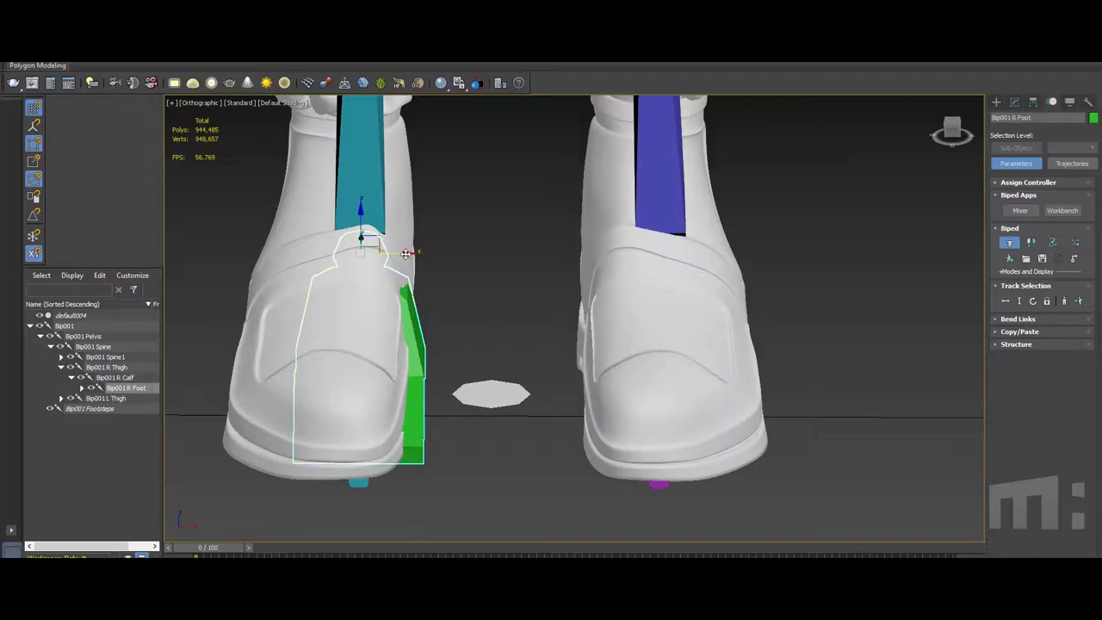
{"action": "mouse_move", "coordinate": [405, 253]}
{"action": "middle_mouse_down", "text": "alt"}
{"action": "mouse_move", "coordinate": [411, 313]}
{"action": "mouse_move", "coordinate": [517, 258]}
{"action": "middle_mouse_up", "text": "alt"}
{"action": "scroll", "coordinate": [516, 259], "scroll_direction": "down", "scroll_amount": 5}
- Select the left hand, then double-click the right upper arm to grab its hierarchy
{"action": "left_click", "coordinate": [620, 387]}
{"action": "mouse_move", "coordinate": [619, 388]}
{"action": "middle_mouse_down", "text": "alt"}
{"action": "mouse_move", "coordinate": [730, 245]}
{"action": "mouse_move", "coordinate": [655, 401]}
{"action": "mouse_move", "coordinate": [509, 327]}
{"action": "middle_mouse_up", "text": "alt"}
{"action": "left_click", "coordinate": [731, 245]}
{"action": "double_click", "coordinate": [730, 245]}
{"action": "scroll", "coordinate": [731, 246], "scroll_direction": "down", "scroll_amount": 4}
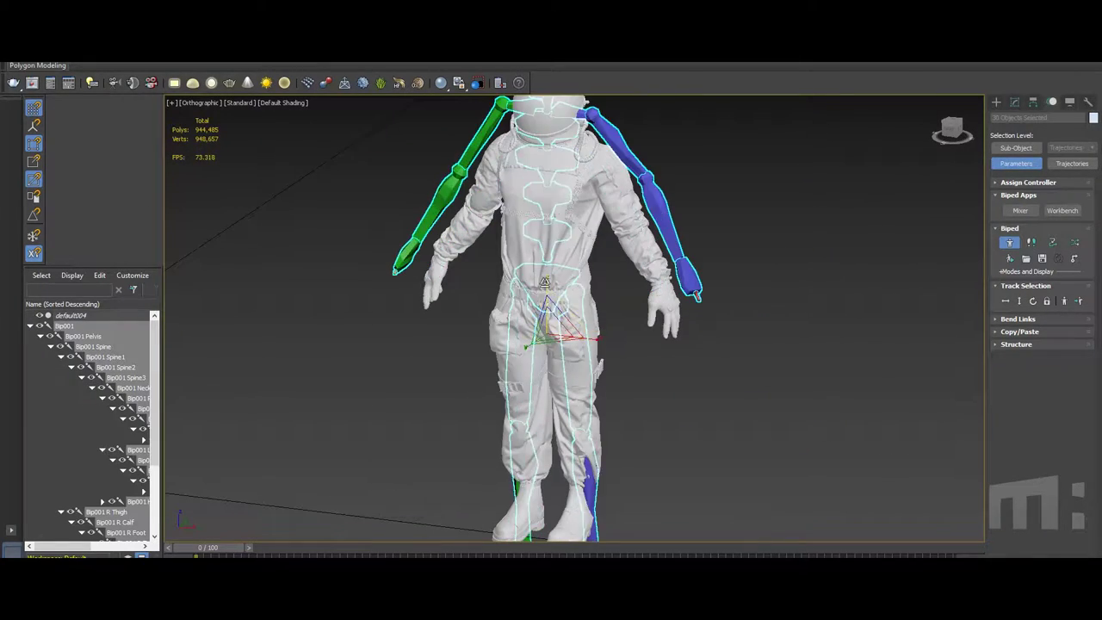
- Lower the right hand and both upper arms into the suit sleeves
{"action": "scroll", "coordinate": [551, 268], "scroll_direction": "up", "scroll_amount": 4}
{"action": "left_click", "coordinate": [298, 297]}
{"action": "middle_click_drag", "start_coordinate": [299, 297], "coordinate": [444, 315], "text": "alt"}
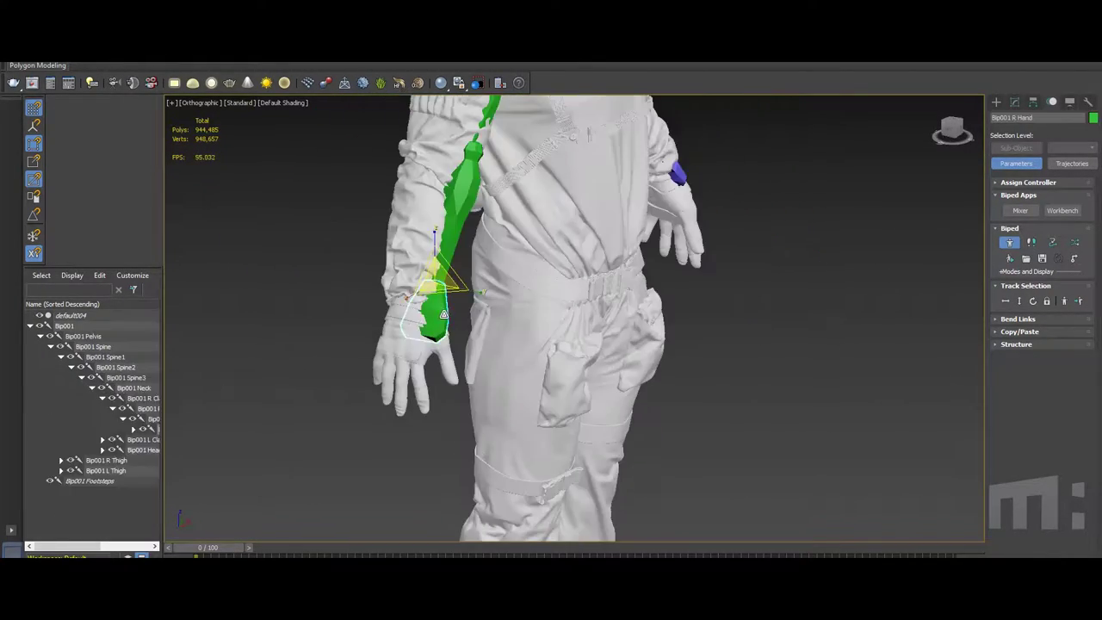
{"action": "mouse_move", "coordinate": [654, 344]}
{"action": "middle_mouse_down", "text": "alt"}
{"action": "mouse_move", "coordinate": [706, 362]}
{"action": "mouse_move", "coordinate": [749, 353]}
{"action": "mouse_move", "coordinate": [796, 366]}
{"action": "middle_mouse_up", "text": "alt"}
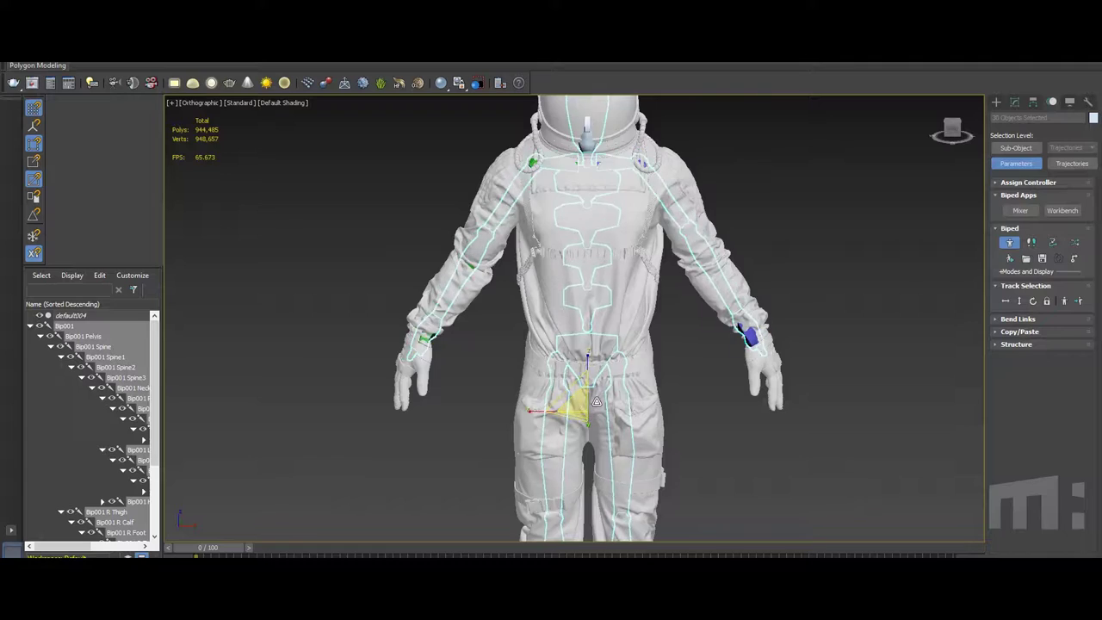
{"action": "middle_click_drag", "start_coordinate": [447, 310], "coordinate": [381, 307], "text": "alt"}
{"action": "left_click", "coordinate": [651, 246]}
{"action": "mouse_move", "coordinate": [652, 246]}
{"action": "middle_mouse_down", "text": "alt"}
{"action": "mouse_move", "coordinate": [701, 229]}
{"action": "mouse_move", "coordinate": [599, 185]}
{"action": "middle_mouse_up", "text": "alt"}
- Adjust the head, right upper arm and right hand to fit the helmet and glove
{"action": "left_click", "coordinate": [606, 139]}
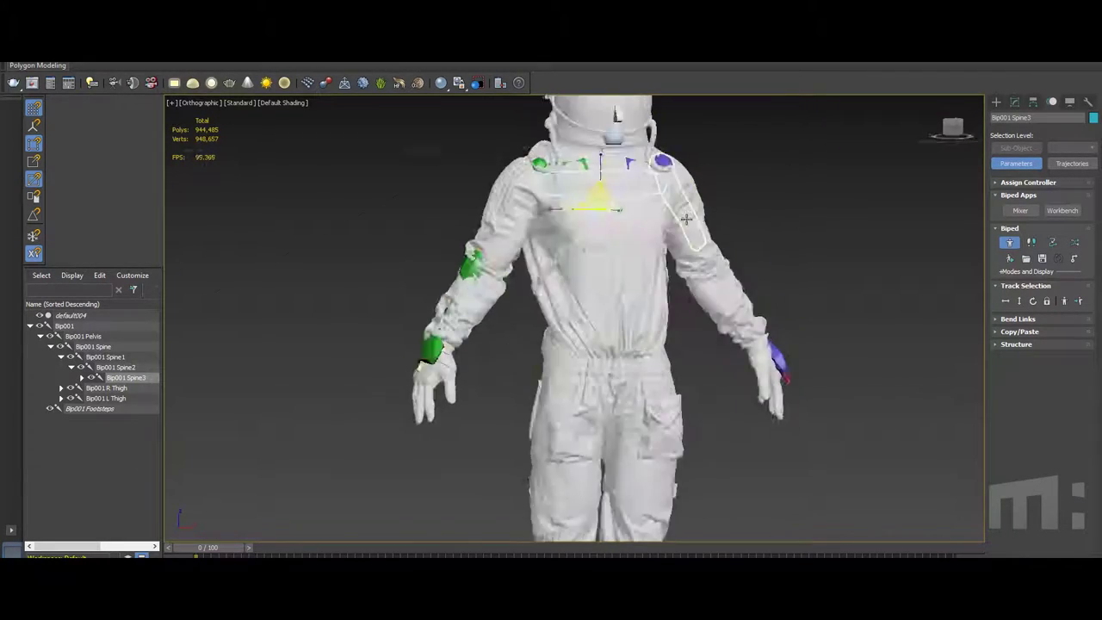
{"action": "middle_click_drag", "start_coordinate": [606, 139], "coordinate": [740, 146], "text": "alt"}
{"action": "mouse_move", "coordinate": [559, 327]}
{"action": "middle_mouse_down", "text": "alt"}
{"action": "mouse_move", "coordinate": [482, 327]}
{"action": "mouse_move", "coordinate": [551, 319]}
{"action": "mouse_move", "coordinate": [500, 318]}
{"action": "middle_mouse_up", "text": "alt"}
{"action": "scroll", "coordinate": [517, 259], "scroll_direction": "up", "scroll_amount": 3}
{"action": "left_click", "coordinate": [484, 324]}
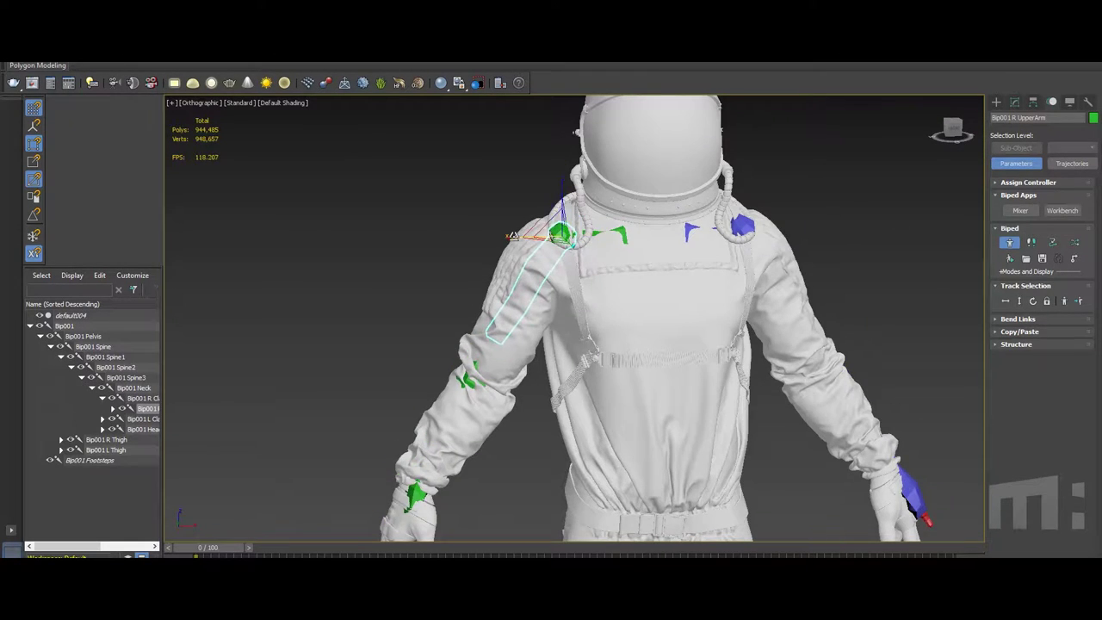
{"action": "mouse_move", "coordinate": [513, 235]}
{"action": "middle_mouse_down", "text": "alt"}
{"action": "mouse_move", "coordinate": [512, 448]}
{"action": "mouse_move", "coordinate": [492, 364]}
{"action": "mouse_move", "coordinate": [464, 342]}
{"action": "mouse_move", "coordinate": [517, 327]}
{"action": "middle_mouse_up", "text": "alt"}
{"action": "left_click", "coordinate": [491, 364]}
{"action": "scroll", "coordinate": [491, 226], "scroll_direction": "up", "scroll_amount": 3}
- Select Bip001 Spine3 and isolate it through the quad menu
{"action": "left_click", "coordinate": [492, 226]}
{"action": "mouse_move", "coordinate": [491, 226]}
{"action": "middle_mouse_down", "text": "alt"}
{"action": "mouse_move", "coordinate": [394, 233]}
{"action": "mouse_move", "coordinate": [428, 276]}
{"action": "middle_mouse_up", "text": "alt"}
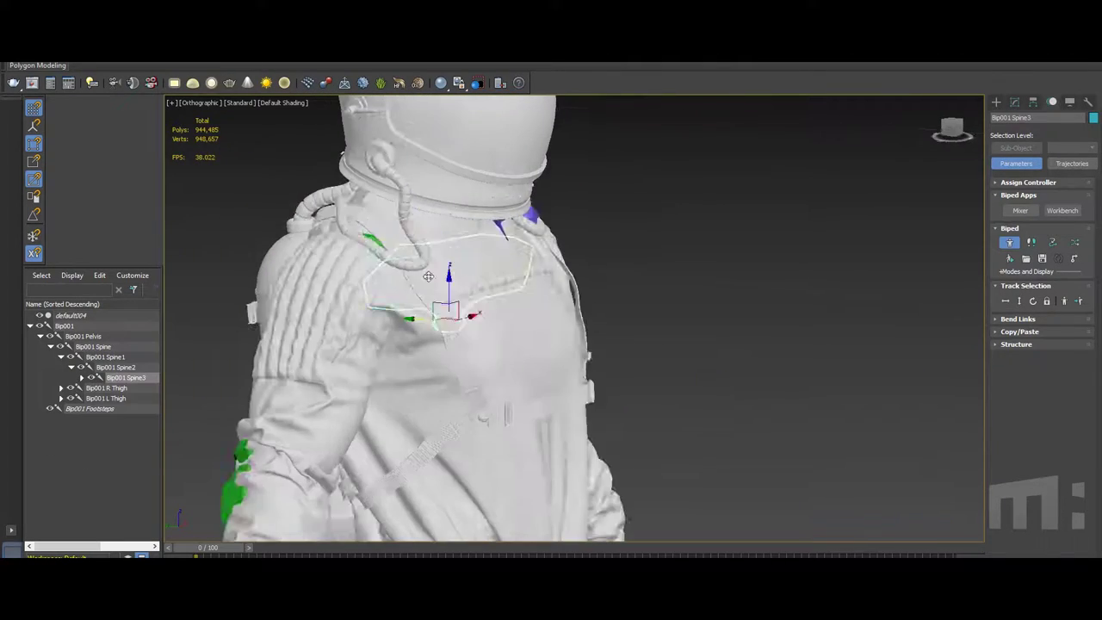
{"action": "right_click", "coordinate": [473, 270]}
{"action": "left_click", "coordinate": [528, 233]}
{"action": "right_click", "coordinate": [522, 168]}
- Hide the astronaut mesh with Hide Unselected to expose the skeleton
{"action": "left_click", "coordinate": [525, 185]}
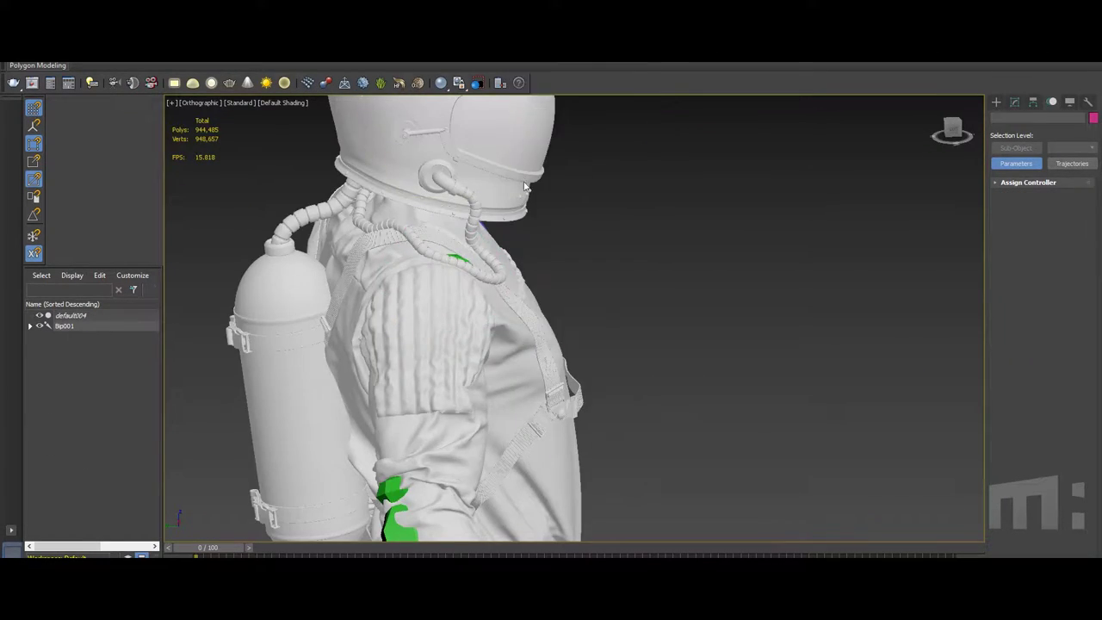
{"action": "scroll", "coordinate": [525, 185], "scroll_direction": "down", "scroll_amount": 5}
{"action": "right_click", "coordinate": [519, 253]}
{"action": "left_click", "coordinate": [575, 226]}
{"action": "scroll", "coordinate": [535, 273], "scroll_direction": "up", "scroll_amount": 5}
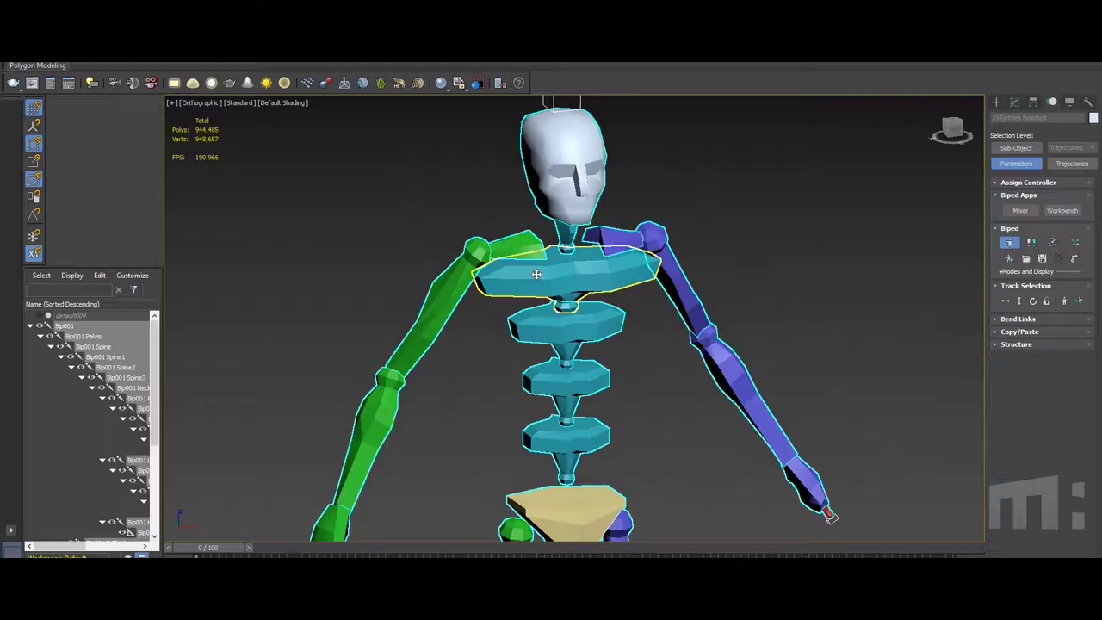
{"action": "scroll", "coordinate": [595, 297], "scroll_direction": "down", "scroll_amount": 3}
- Straighten Spine2, Spine3 and the neck from the side, then unhide the suit
{"action": "left_click", "coordinate": [583, 284]}
{"action": "scroll", "coordinate": [608, 200], "scroll_direction": "up", "scroll_amount": 3}
{"action": "mouse_move", "coordinate": [583, 284]}
{"action": "middle_mouse_down", "text": "alt"}
{"action": "mouse_move", "coordinate": [608, 200]}
{"action": "mouse_move", "coordinate": [568, 319]}
{"action": "middle_mouse_up", "text": "alt"}
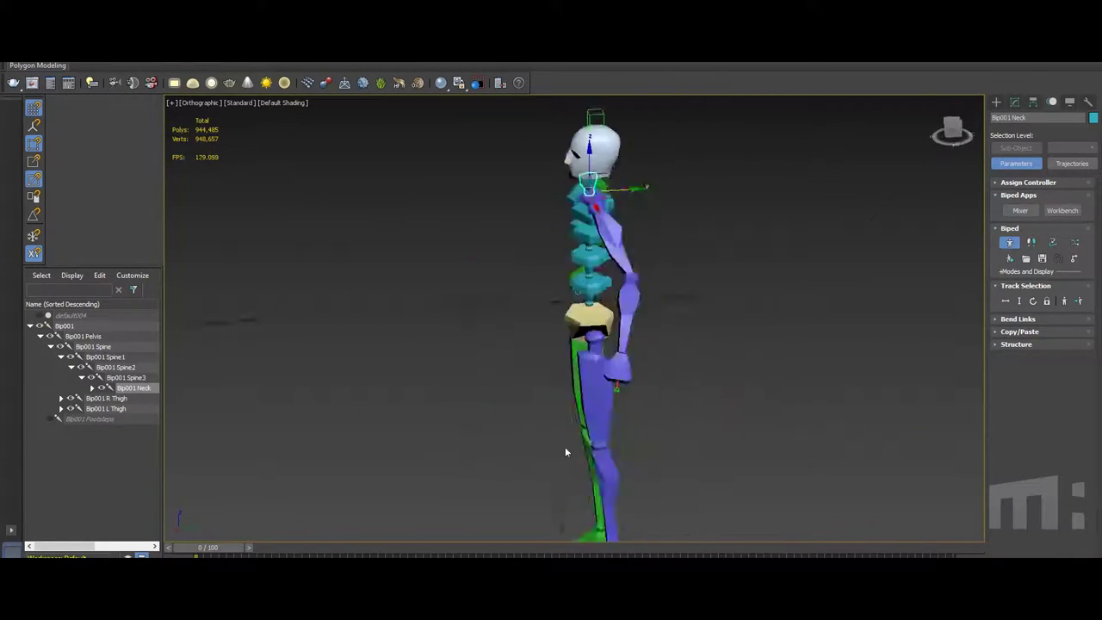
{"action": "right_click", "coordinate": [725, 336]}
{"action": "left_click", "coordinate": [779, 301]}
{"action": "left_click", "coordinate": [667, 194]}
- Rotate the left clavicle and upper arm so the left arm runs inside its sleeve
{"action": "middle_click_drag", "start_coordinate": [667, 194], "coordinate": [603, 258], "text": "alt"}
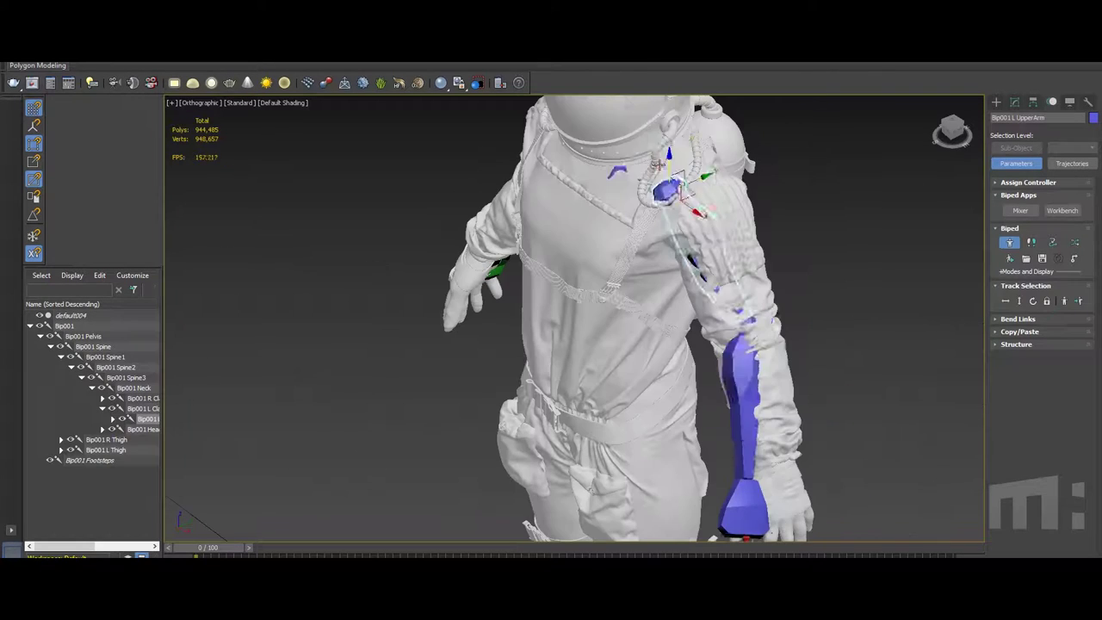
{"action": "left_click", "coordinate": [657, 163]}
{"action": "middle_click_drag", "start_coordinate": [656, 164], "coordinate": [699, 377], "text": "alt"}
{"action": "left_click", "coordinate": [735, 211]}
{"action": "middle_click_drag", "start_coordinate": [734, 211], "coordinate": [660, 375], "text": "alt"}
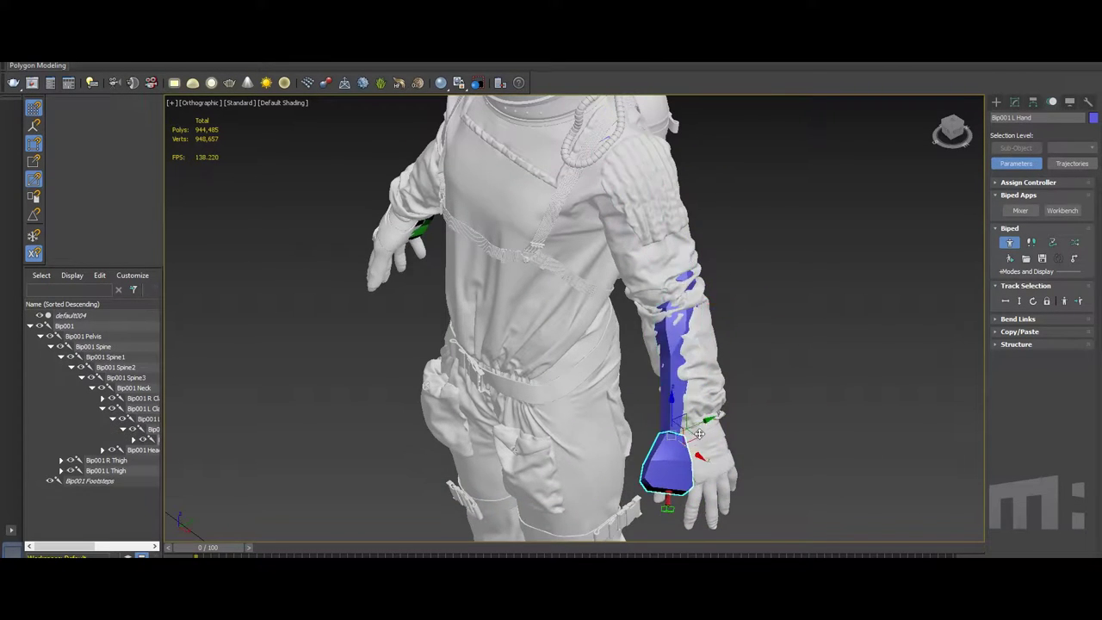
{"action": "middle_click_drag", "start_coordinate": [699, 433], "coordinate": [706, 332], "text": "alt"}
{"action": "middle_click_drag", "start_coordinate": [599, 140], "coordinate": [611, 333], "text": "alt"}
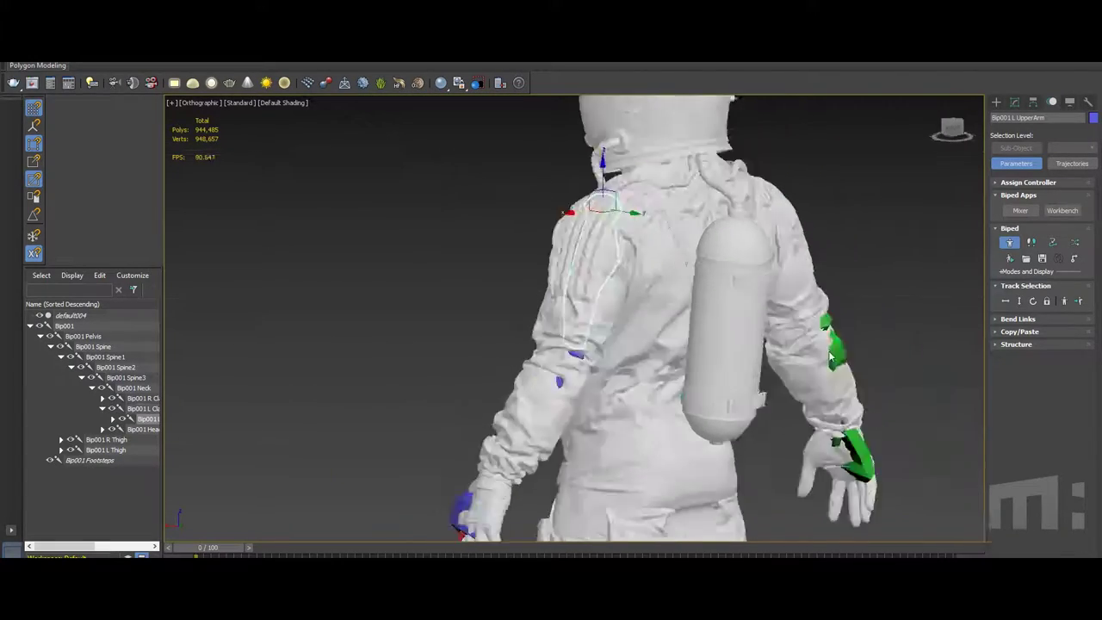
{"action": "mouse_move", "coordinate": [610, 333]}
{"action": "middle_mouse_down", "text": "alt"}
{"action": "mouse_move", "coordinate": [415, 375]}
{"action": "mouse_move", "coordinate": [667, 389]}
{"action": "mouse_move", "coordinate": [622, 336]}
{"action": "middle_mouse_up", "text": "alt"}
{"action": "left_click", "coordinate": [415, 374]}
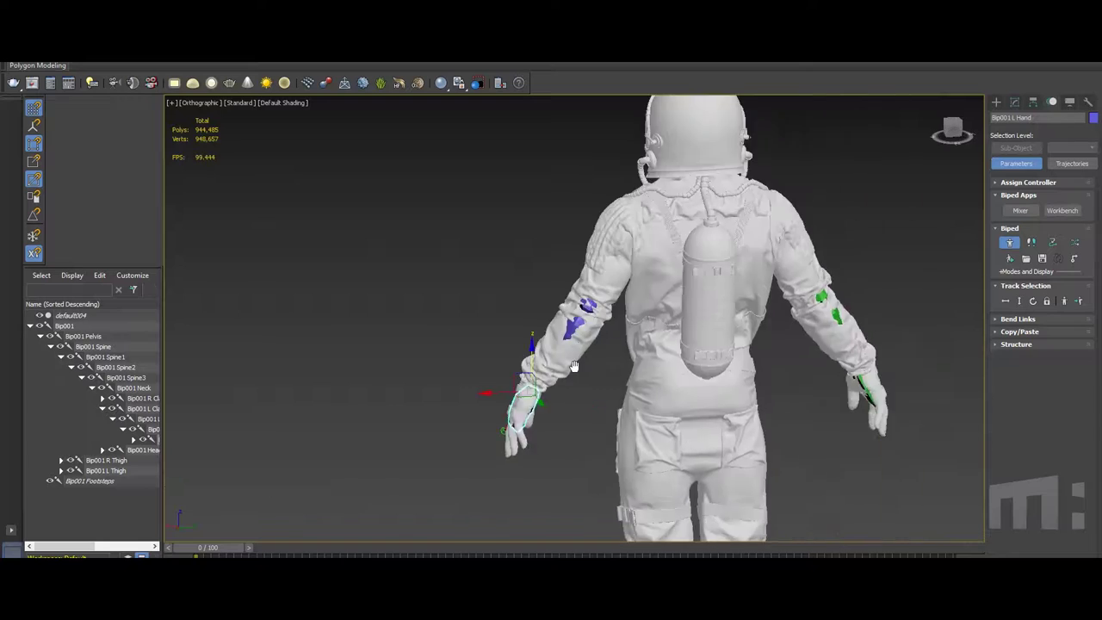
- Frame Bip001 L Foot and rotate it to match the left boot
{"action": "left_click", "coordinate": [662, 430]}
{"action": "key", "text": "z"}
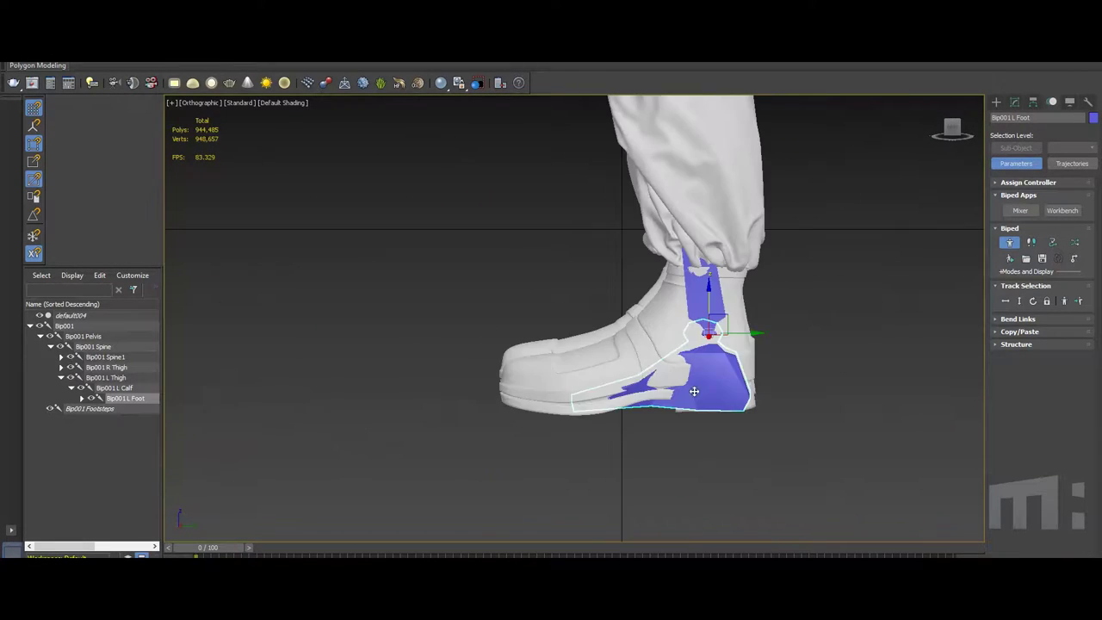
{"action": "middle_click_drag", "start_coordinate": [620, 327], "coordinate": [549, 324], "text": "alt"}
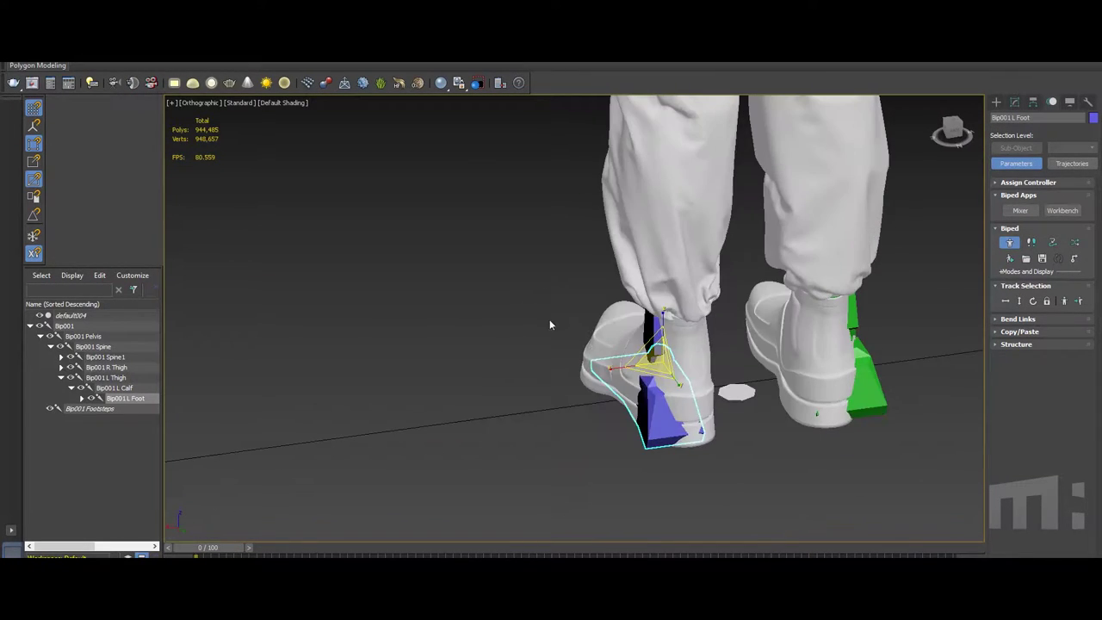
{"action": "mouse_move", "coordinate": [645, 364]}
{"action": "middle_mouse_down", "text": "alt"}
{"action": "mouse_move", "coordinate": [517, 302]}
{"action": "mouse_move", "coordinate": [368, 347]}
{"action": "middle_mouse_up", "text": "alt"}
- Frame Bip001 R Foot and align it with the right boot's sole length and direction
{"action": "left_click", "coordinate": [516, 302]}
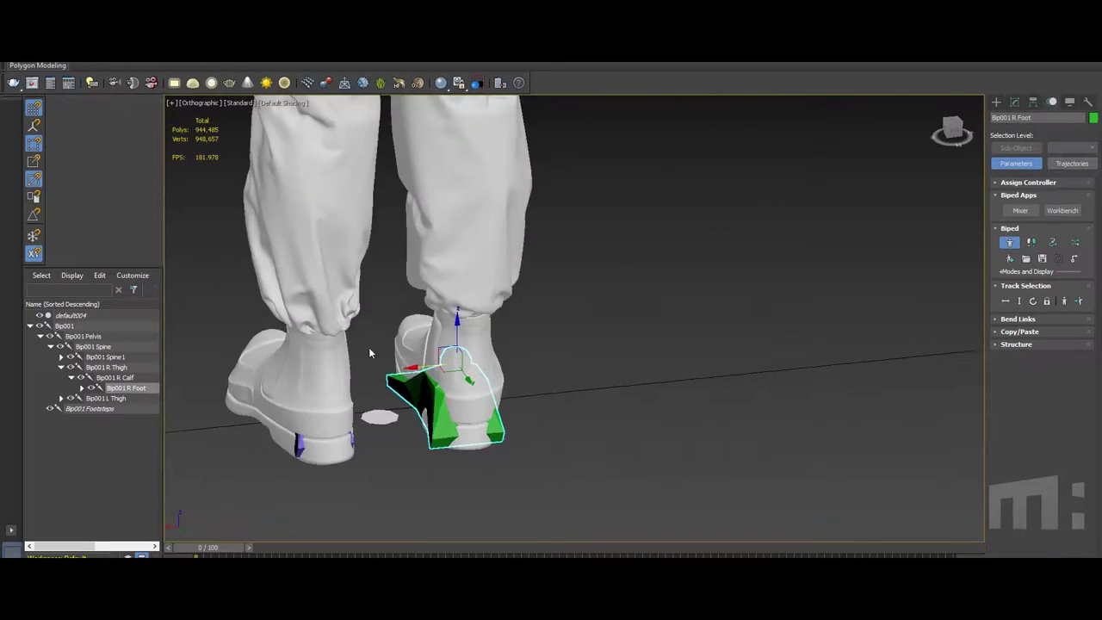
{"action": "key", "text": "z"}
{"action": "mouse_move", "coordinate": [414, 472]}
{"action": "middle_mouse_down", "text": "alt"}
{"action": "mouse_move", "coordinate": [559, 308]}
{"action": "mouse_move", "coordinate": [559, 215]}
{"action": "middle_mouse_up", "text": "alt"}
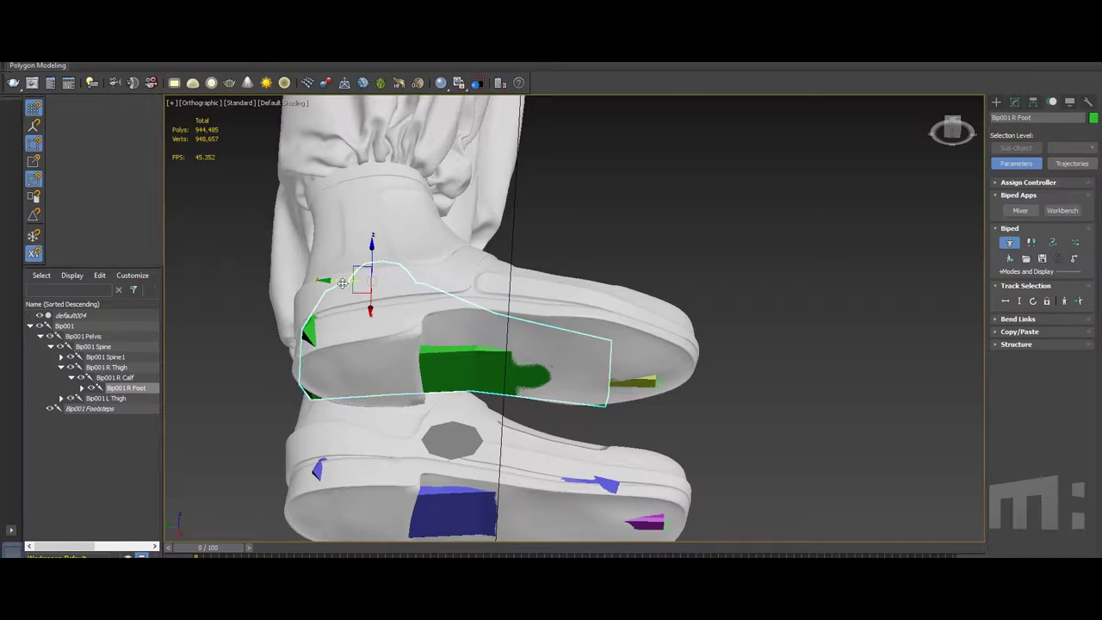
{"action": "middle_click_drag", "start_coordinate": [342, 283], "coordinate": [516, 345], "text": "alt"}
{"action": "left_click", "coordinate": [633, 431]}
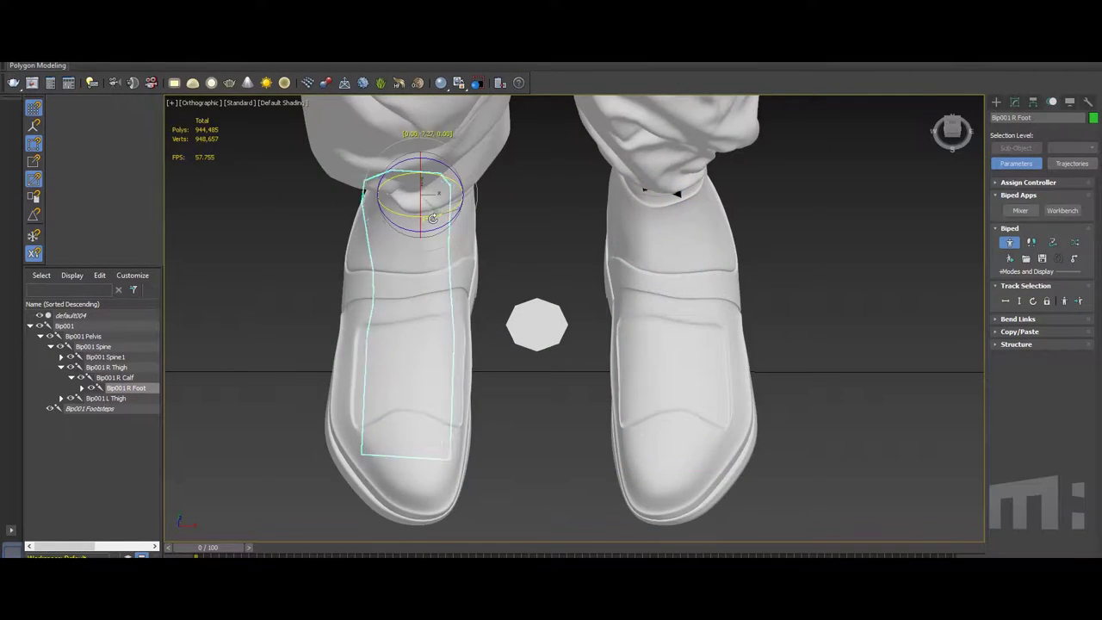
{"action": "middle_click_drag", "start_coordinate": [432, 219], "coordinate": [659, 300], "text": "alt"}
{"action": "mouse_move", "coordinate": [627, 262]}
{"action": "middle_mouse_down"}
{"action": "mouse_move", "coordinate": [398, 387]}
{"action": "mouse_move", "coordinate": [571, 392]}
{"action": "mouse_move", "coordinate": [559, 358]}
{"action": "mouse_move", "coordinate": [465, 387]}
{"action": "mouse_move", "coordinate": [521, 490]}
{"action": "middle_mouse_up"}
{"action": "key", "text": "Page_Up"}
{"action": "key", "text": "Page_Up"}
{"action": "key", "text": "Page_Up"}
- Step through the spine chain with Page Up/Down to check Spine3 and the neck
{"action": "scroll", "coordinate": [560, 358], "scroll_direction": "down", "scroll_amount": 3}
{"action": "key", "text": "Page_Down"}
{"action": "key", "text": "Page_Down"}
{"action": "key", "text": "Page_Down"}
{"action": "key", "text": "Page_Down"}
{"action": "key", "text": "Page_Down"}
{"action": "scroll", "coordinate": [439, 398], "scroll_direction": "up", "scroll_amount": 2}
{"action": "key", "text": "Page_Up"}
{"action": "key", "text": "Page_Up"}
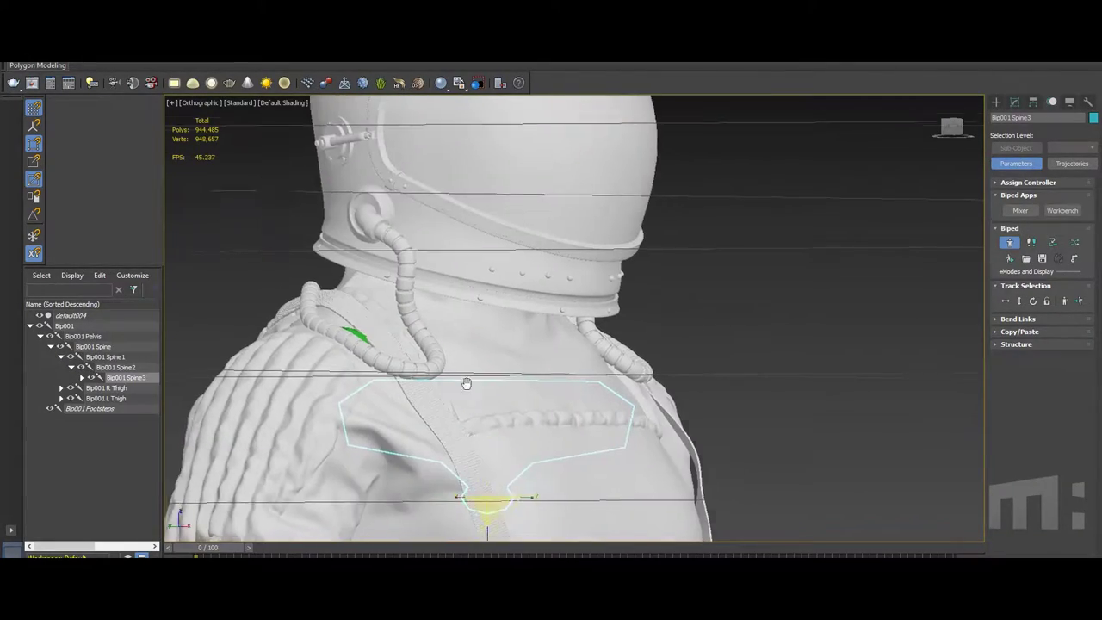
{"action": "middle_click_drag", "start_coordinate": [467, 381], "coordinate": [526, 362], "text": "alt"}
{"action": "scroll", "coordinate": [438, 365], "scroll_direction": "down", "scroll_amount": 3}
{"action": "middle_click_drag", "start_coordinate": [437, 308], "coordinate": [527, 300], "text": "alt"}
{"action": "key", "text": "Page_Down"}
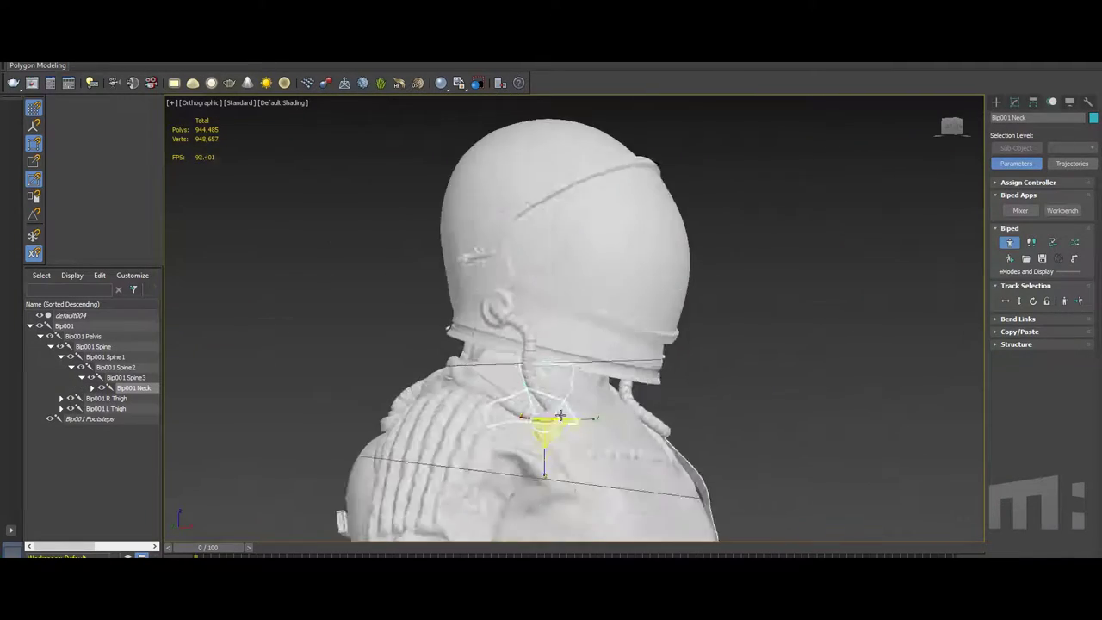
{"action": "scroll", "coordinate": [528, 299], "scroll_direction": "up", "scroll_amount": 3}
{"action": "middle_click_drag", "start_coordinate": [591, 373], "coordinate": [516, 344], "text": "alt"}
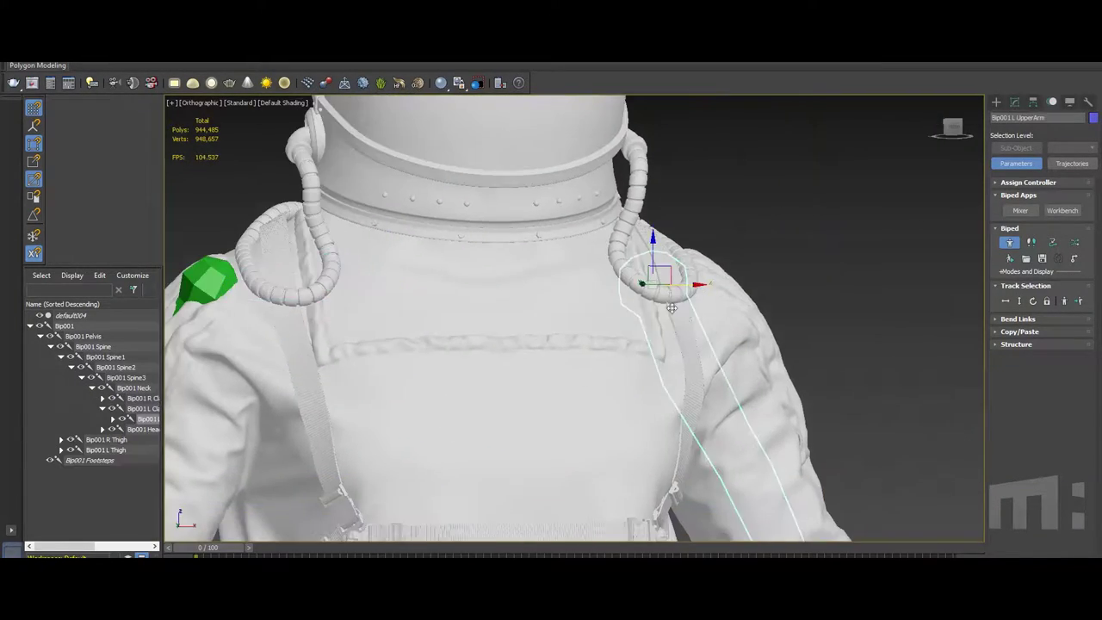
{"action": "scroll", "coordinate": [553, 307], "scroll_direction": "down", "scroll_amount": 3}
- Fit the left hand and forearm inside the left sleeve and glove
{"action": "left_click", "coordinate": [430, 409]}
{"action": "middle_click_drag", "start_coordinate": [835, 419], "coordinate": [789, 335], "text": "alt"}
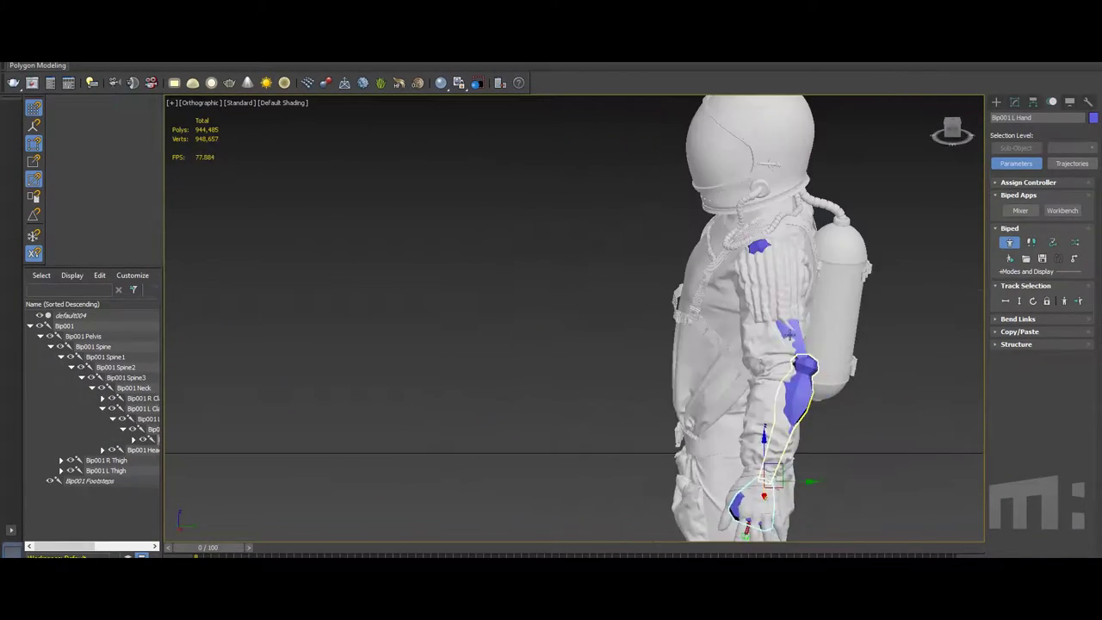
{"action": "middle_click_drag", "start_coordinate": [781, 382], "coordinate": [742, 202], "text": "alt"}
{"action": "left_click", "coordinate": [848, 506]}
{"action": "middle_click_drag", "start_coordinate": [848, 506], "coordinate": [835, 401], "text": "alt"}
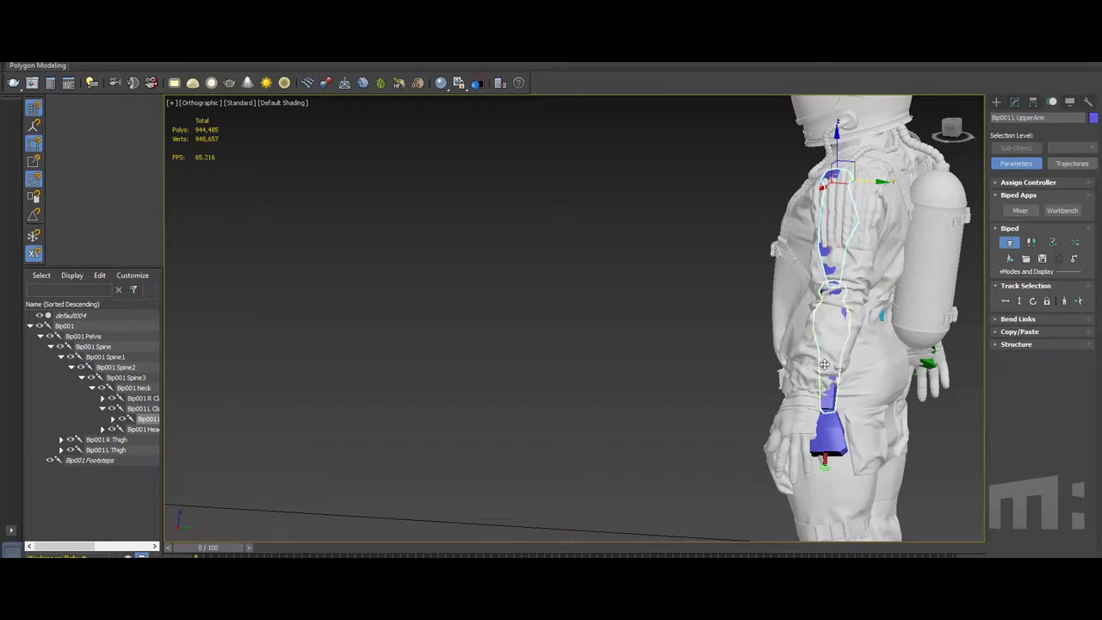
{"action": "scroll", "coordinate": [824, 365], "scroll_direction": "up", "scroll_amount": 5}
{"action": "left_click", "coordinate": [738, 320]}
{"action": "scroll", "coordinate": [554, 425], "scroll_direction": "up", "scroll_amount": 3}
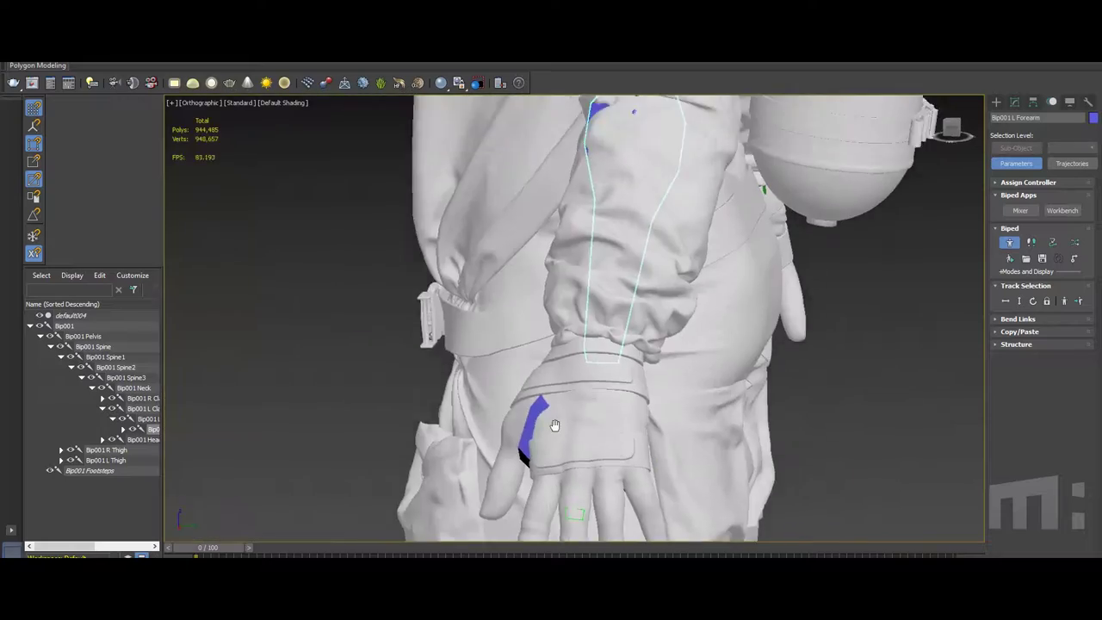
{"action": "scroll", "coordinate": [554, 425], "scroll_direction": "down", "scroll_amount": 6}
{"action": "scroll", "coordinate": [554, 425], "scroll_direction": "down", "scroll_amount": 4}
- Fit the right upper arm and forearm within the right sleeve, checking from behind
{"action": "middle_click_drag", "start_coordinate": [401, 319], "coordinate": [614, 270], "text": "alt"}
{"action": "left_click", "coordinate": [614, 270]}
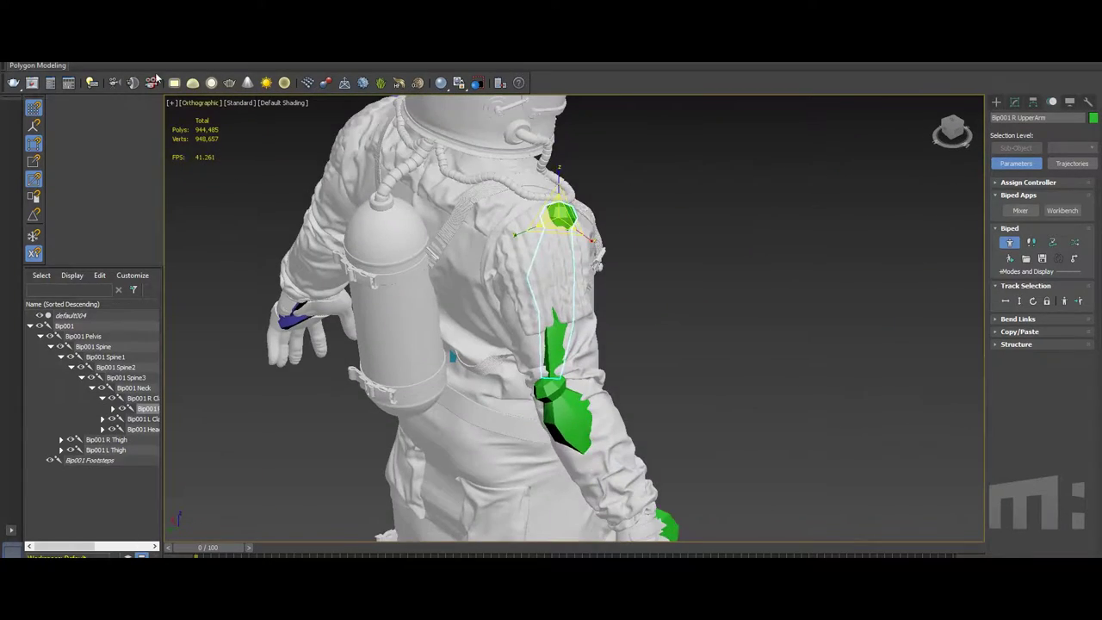
{"action": "middle_click_drag", "start_coordinate": [508, 400], "coordinate": [503, 271]}
{"action": "left_click", "coordinate": [502, 272]}
{"action": "middle_click_drag", "start_coordinate": [531, 105], "coordinate": [531, 170]}
{"action": "left_click", "coordinate": [531, 169]}
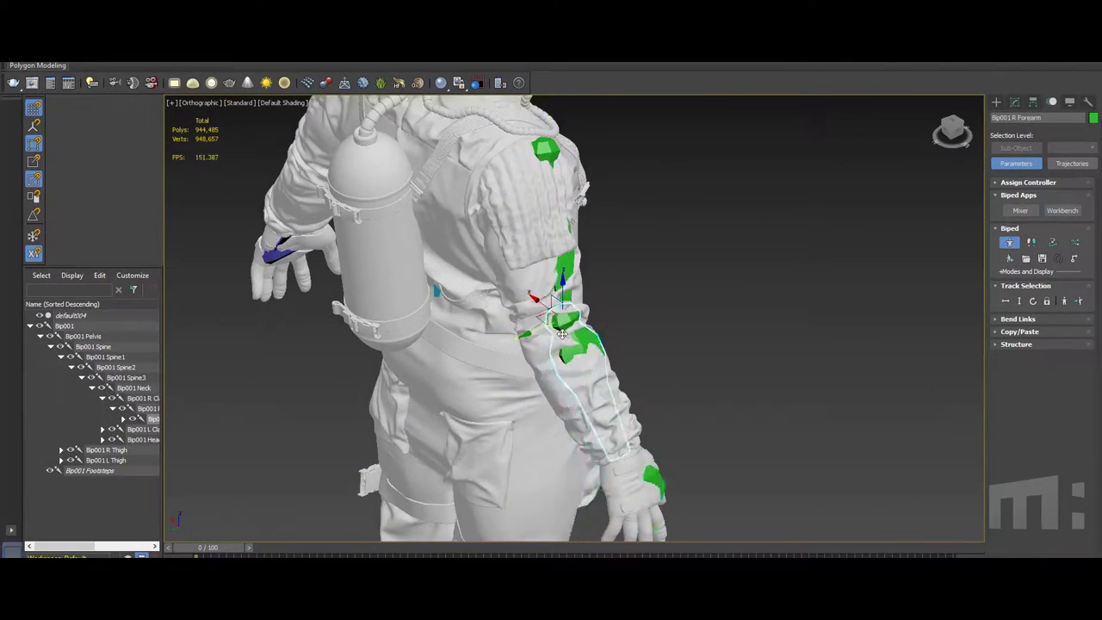
{"action": "middle_click_drag", "start_coordinate": [562, 333], "coordinate": [474, 216], "text": "alt"}
{"action": "scroll", "coordinate": [474, 215], "scroll_direction": "down", "scroll_amount": 4}
{"action": "key", "text": "z"}
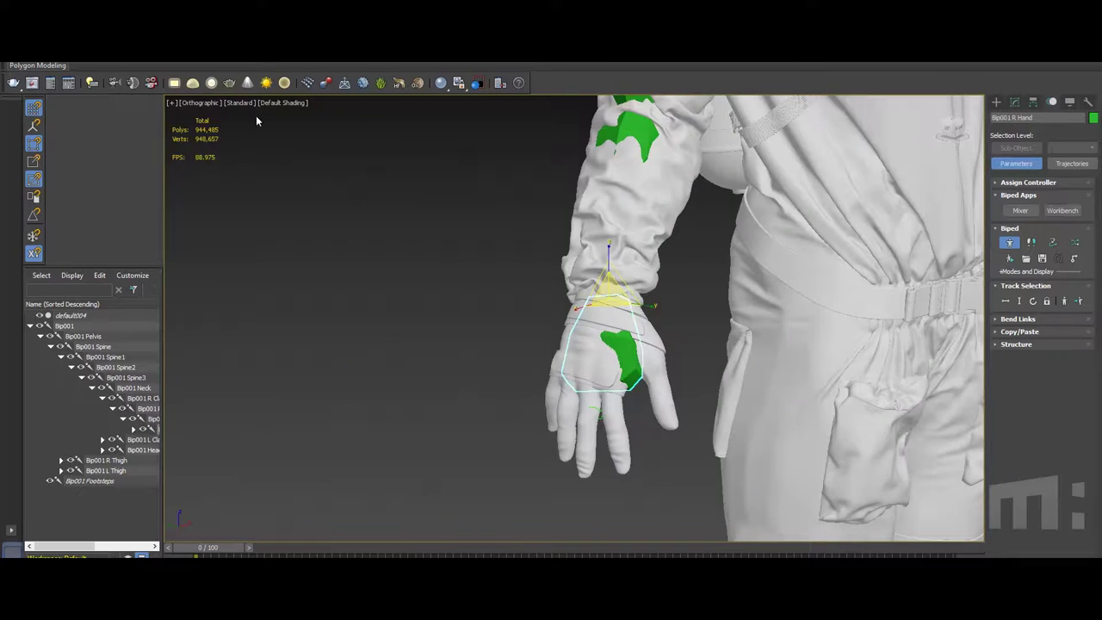
{"action": "scroll", "coordinate": [573, 265], "scroll_direction": "down", "scroll_amount": 5}
{"action": "left_click", "coordinate": [573, 265]}
- Frame the upper spine bone and align it inside the astronaut's chest
{"action": "key", "text": "z"}
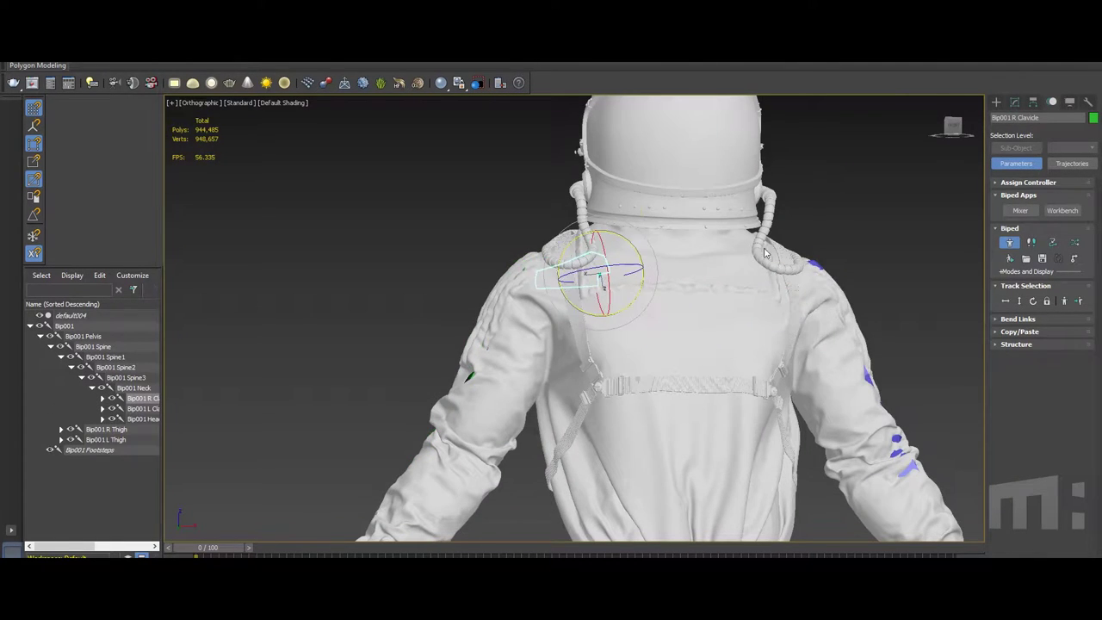
{"action": "middle_click_drag", "start_coordinate": [763, 252], "coordinate": [516, 252], "text": "alt"}
{"action": "left_click", "coordinate": [688, 447]}
{"action": "key", "text": "z"}
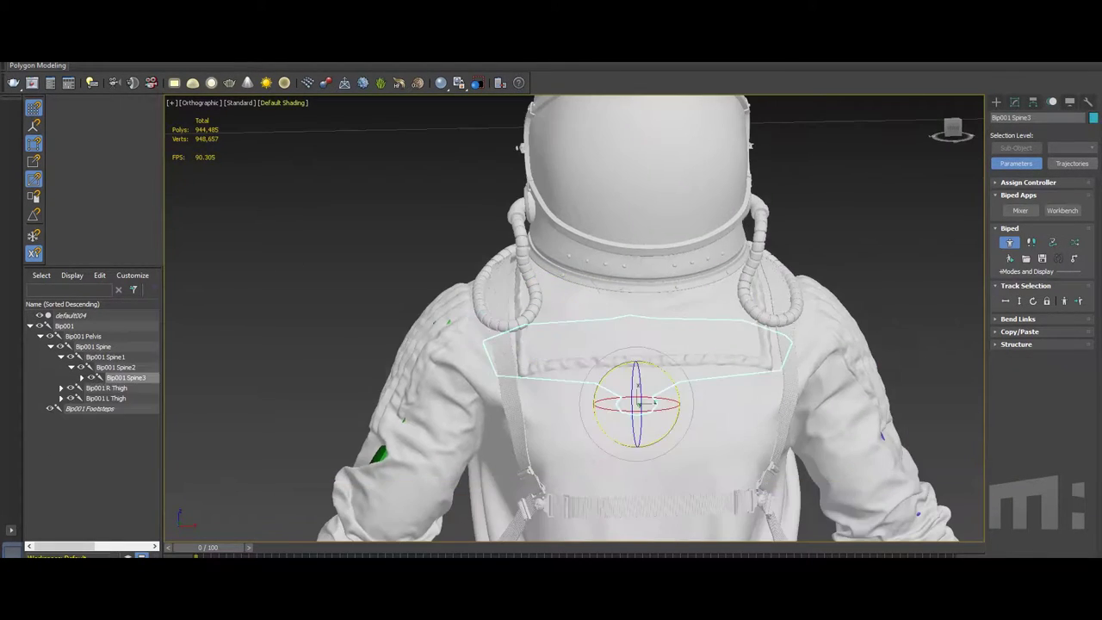
{"action": "scroll", "coordinate": [573, 402], "scroll_direction": "down", "scroll_amount": 3}
{"action": "middle_click_drag", "start_coordinate": [573, 402], "coordinate": [680, 182], "text": "alt"}
{"action": "middle_click_drag", "start_coordinate": [439, 172], "coordinate": [534, 181], "text": "alt"}
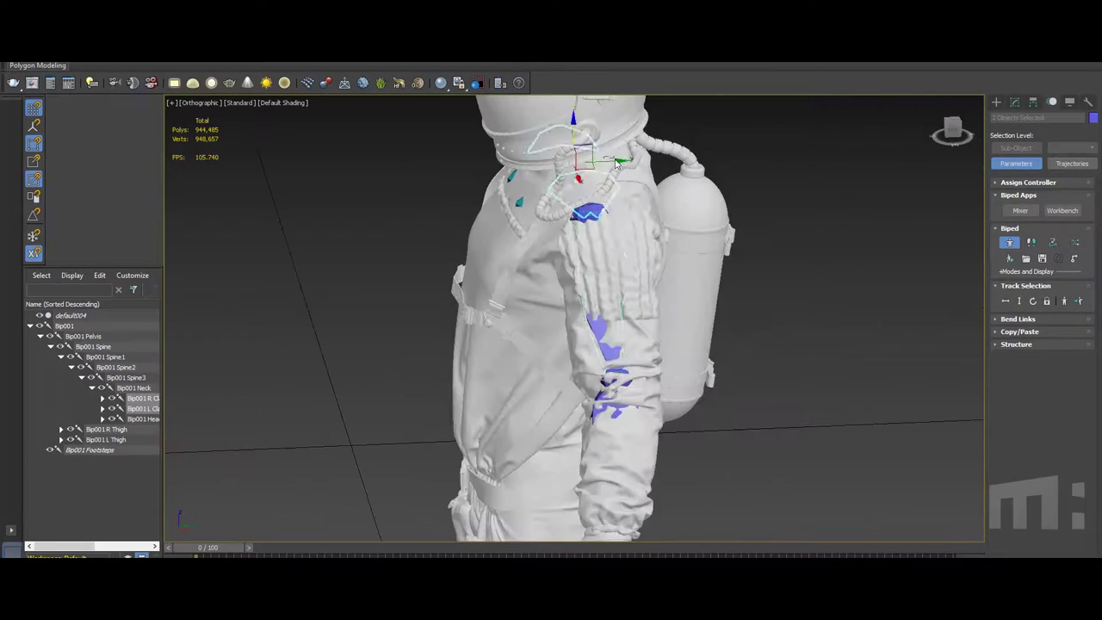
- Zoom in on the hand bone and adjust its position
{"action": "left_click", "coordinate": [590, 370]}
{"action": "mouse_move", "coordinate": [590, 371]}
{"action": "middle_mouse_down", "text": "alt"}
{"action": "mouse_move", "coordinate": [499, 370]}
{"action": "mouse_move", "coordinate": [585, 370]}
{"action": "middle_mouse_up", "text": "alt"}
{"action": "key", "text": "z"}
{"action": "scroll", "coordinate": [436, 366], "scroll_direction": "down", "scroll_amount": 3}
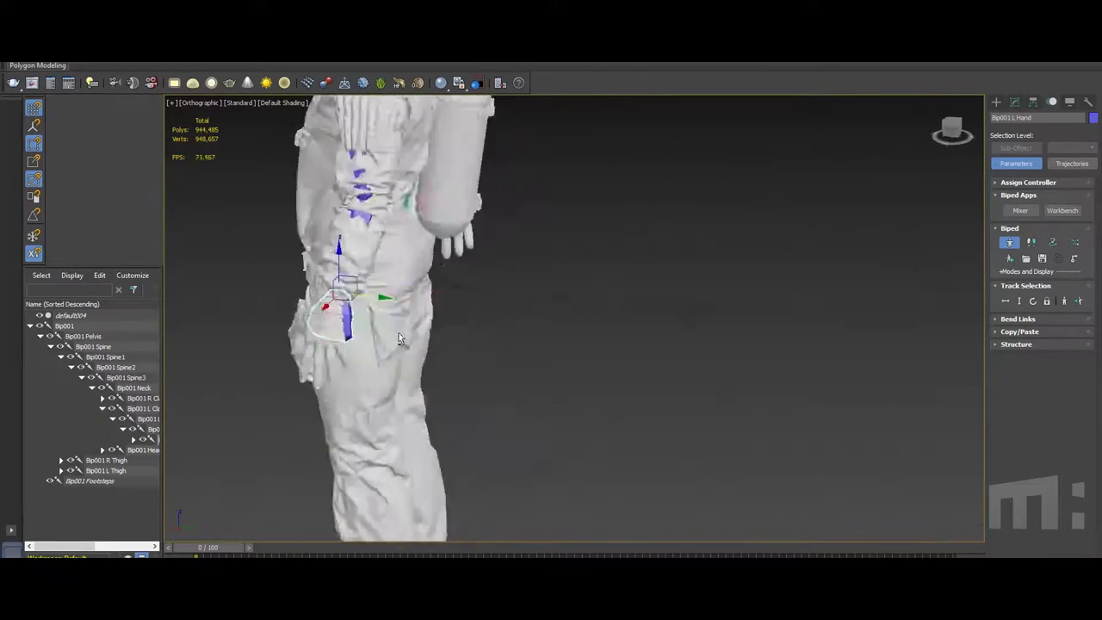
{"action": "middle_click_drag", "start_coordinate": [436, 366], "coordinate": [431, 258], "text": "alt"}
- Fit the head and neck bones inside the helmet collar, hiding the suit to check
{"action": "left_click", "coordinate": [142, 449]}
{"action": "key", "text": "z"}
{"action": "scroll", "coordinate": [410, 336], "scroll_direction": "down", "scroll_amount": 3}
{"action": "mouse_move", "coordinate": [409, 335]}
{"action": "middle_mouse_down", "text": "alt"}
{"action": "mouse_move", "coordinate": [482, 336]}
{"action": "mouse_move", "coordinate": [409, 335]}
{"action": "middle_mouse_up", "text": "alt"}
{"action": "scroll", "coordinate": [518, 322], "scroll_direction": "up", "scroll_amount": 5}
{"action": "left_click", "coordinate": [533, 313]}
{"action": "key", "text": "z"}
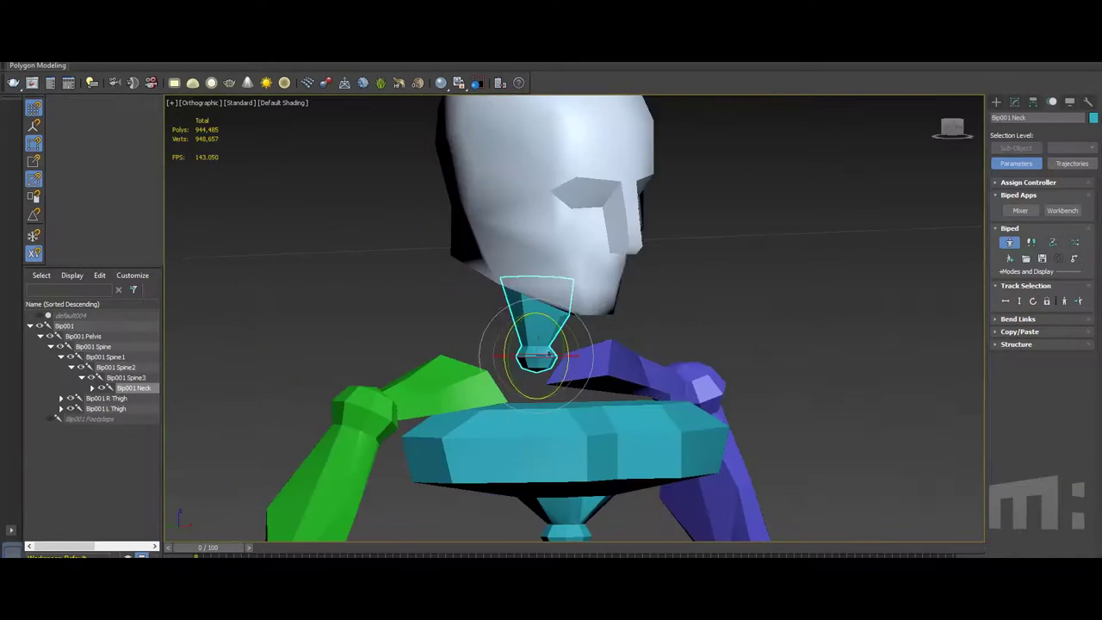
- Unhide the suit and check the right calf runs down the trouser leg into the boot
{"action": "right_click", "coordinate": [393, 296]}
{"action": "left_click", "coordinate": [431, 250]}
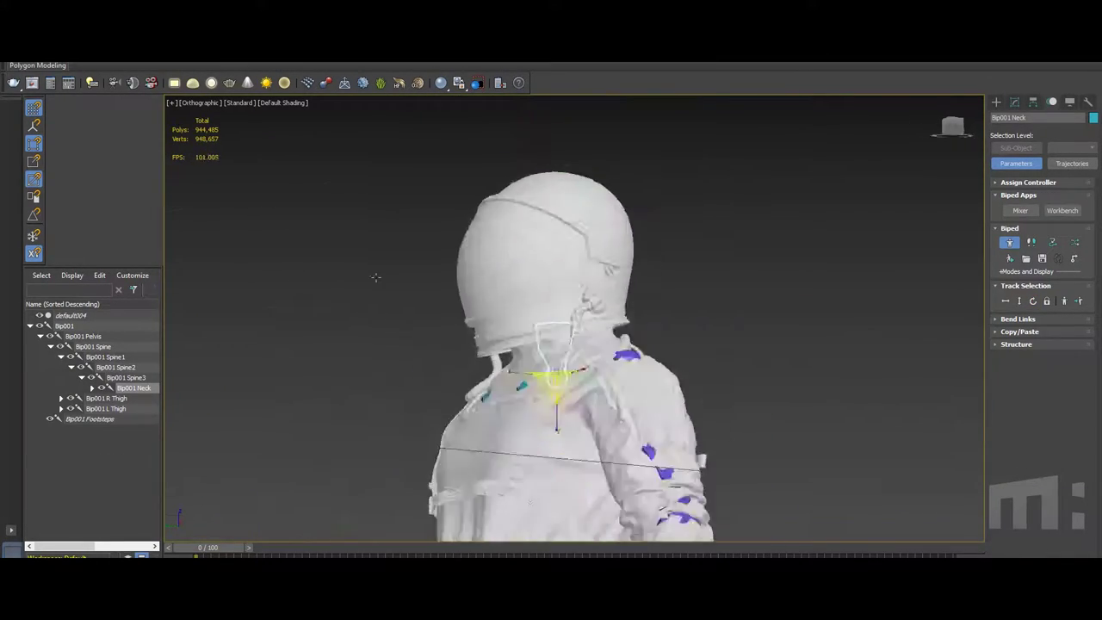
{"action": "scroll", "coordinate": [551, 344], "scroll_direction": "down", "scroll_amount": 4}
{"action": "left_click", "coordinate": [570, 426]}
{"action": "key", "text": "z"}
{"action": "middle_click_drag", "start_coordinate": [758, 337], "coordinate": [706, 340], "text": "alt"}
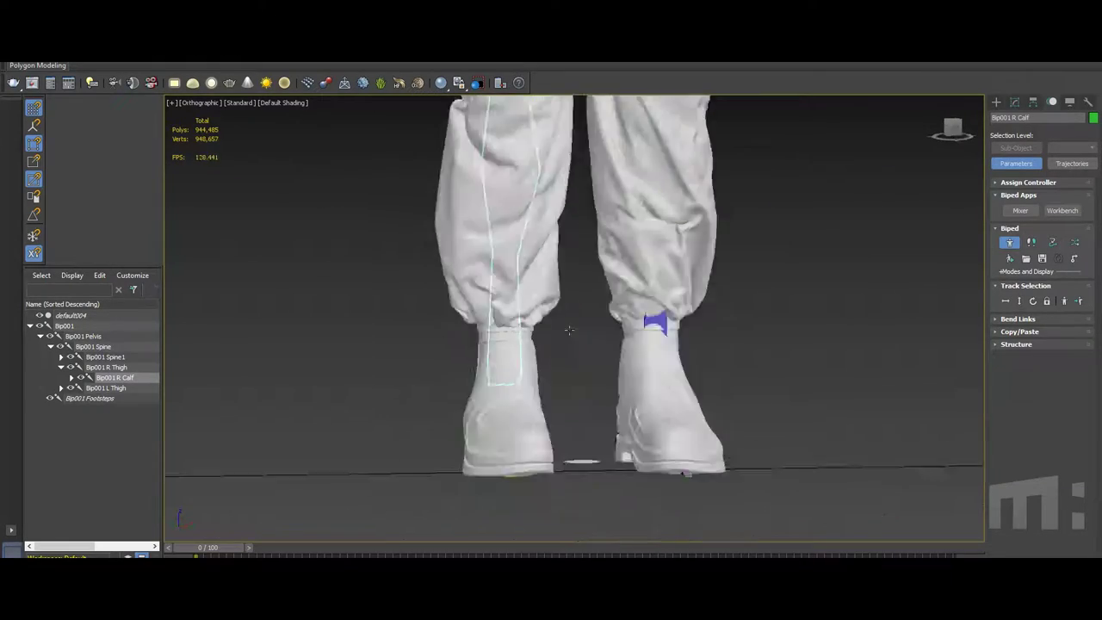
- Add the left calf bone to the selection and check both knees from several angles
{"action": "middle_click_drag", "start_coordinate": [569, 330], "coordinate": [617, 350], "text": "alt"}
{"action": "left_click", "coordinate": [617, 351]}
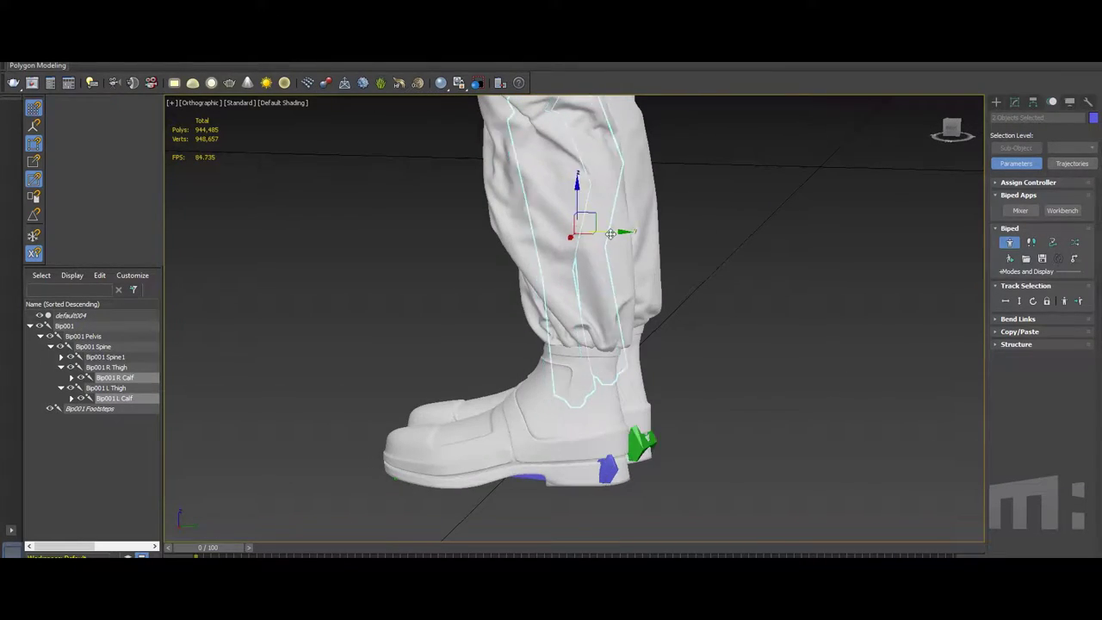
{"action": "mouse_move", "coordinate": [609, 234]}
{"action": "middle_mouse_down"}
{"action": "mouse_move", "coordinate": [573, 305]}
{"action": "mouse_move", "coordinate": [393, 386]}
{"action": "middle_mouse_up"}
{"action": "scroll", "coordinate": [625, 339], "scroll_direction": "up", "scroll_amount": 3}
{"action": "mouse_move", "coordinate": [625, 339]}
{"action": "middle_mouse_down"}
{"action": "mouse_move", "coordinate": [676, 299]}
{"action": "mouse_move", "coordinate": [603, 301]}
{"action": "middle_mouse_up"}
{"action": "scroll", "coordinate": [504, 312], "scroll_direction": "down", "scroll_amount": 3}
{"action": "scroll", "coordinate": [536, 297], "scroll_direction": "up", "scroll_amount": 3}
{"action": "middle_click_drag", "start_coordinate": [537, 298], "coordinate": [505, 253]}
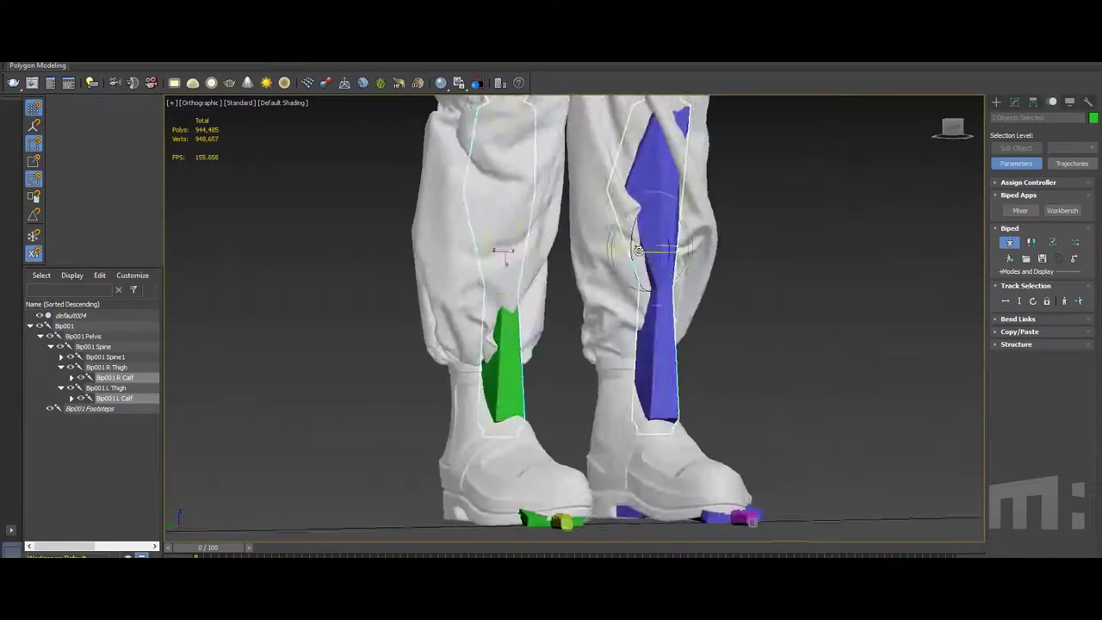
{"action": "middle_click_drag", "start_coordinate": [638, 251], "coordinate": [634, 226], "text": "alt"}
{"action": "scroll", "coordinate": [635, 226], "scroll_direction": "up", "scroll_amount": 3}
- Select the right thigh and right foot bones and check the foot's fit inside the boot
{"action": "left_click", "coordinate": [595, 274]}
{"action": "middle_click_drag", "start_coordinate": [611, 114], "coordinate": [637, 258], "text": "alt"}
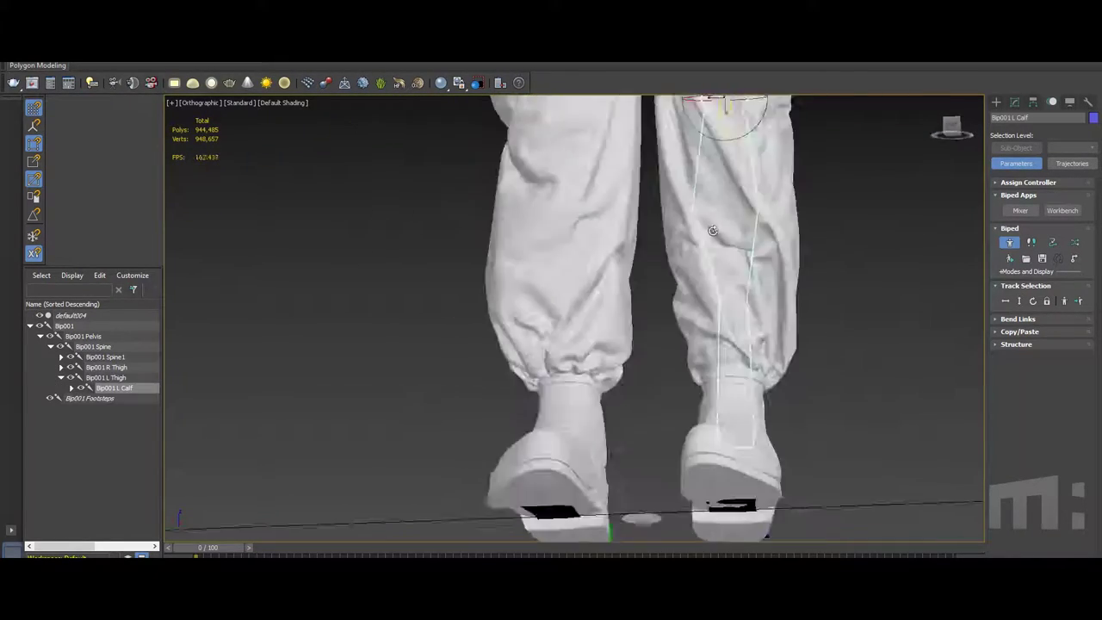
{"action": "scroll", "coordinate": [637, 357], "scroll_direction": "up", "scroll_amount": 3}
{"action": "left_click", "coordinate": [637, 357]}
{"action": "middle_click_drag", "start_coordinate": [692, 321], "coordinate": [495, 298], "text": "alt"}
{"action": "scroll", "coordinate": [510, 410], "scroll_direction": "down", "scroll_amount": 5}
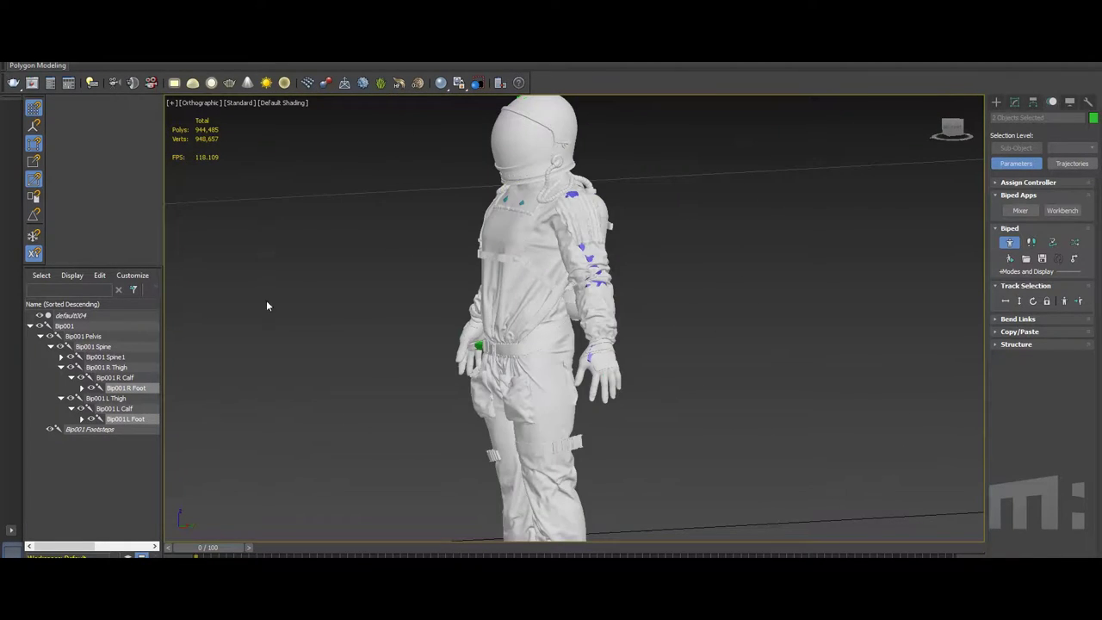
{"action": "scroll", "coordinate": [266, 306], "scroll_direction": "up", "scroll_amount": 3}
{"action": "left_click", "coordinate": [1017, 319]}
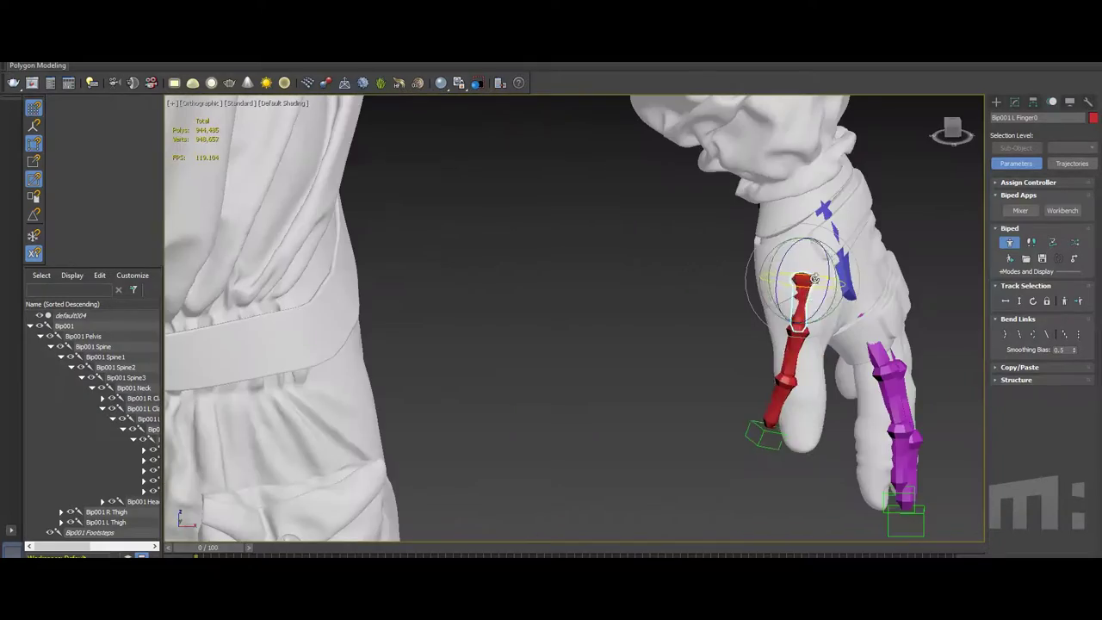
- Inspect the left hand's finger bones, stepping up to the forearm and back to the hand bone
{"action": "mouse_move", "coordinate": [824, 267]}
{"action": "middle_mouse_down", "text": "alt"}
{"action": "mouse_move", "coordinate": [706, 341]}
{"action": "mouse_move", "coordinate": [841, 310]}
{"action": "middle_mouse_up", "text": "alt"}
{"action": "mouse_move", "coordinate": [826, 255]}
{"action": "middle_mouse_down", "text": "alt"}
{"action": "mouse_move", "coordinate": [800, 397]}
{"action": "mouse_move", "coordinate": [716, 326]}
{"action": "middle_mouse_up", "text": "alt"}
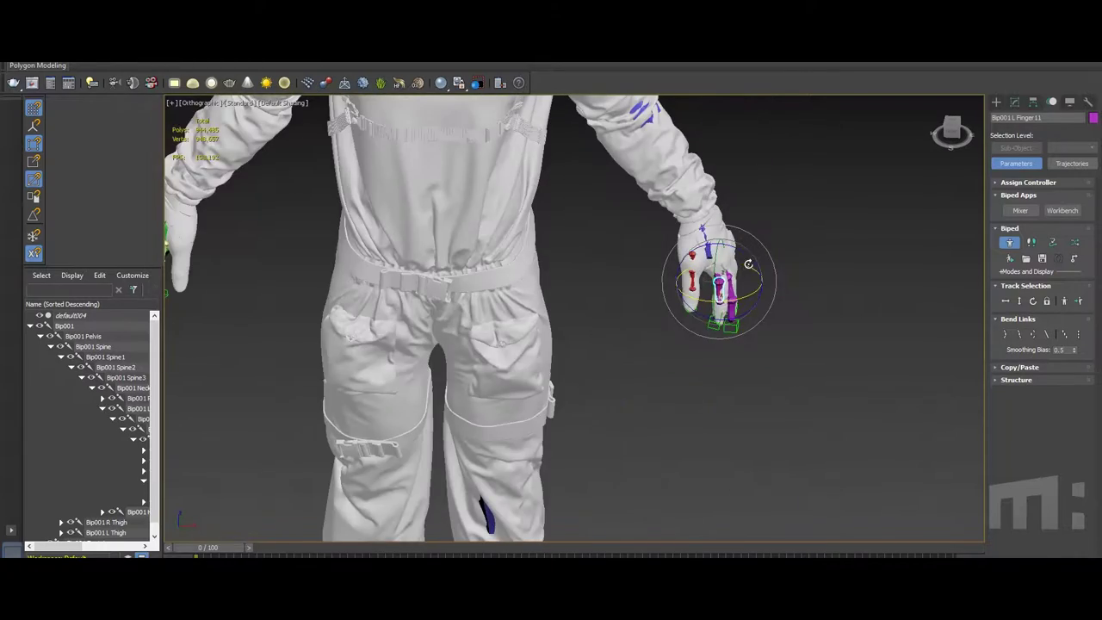
{"action": "middle_click_drag", "start_coordinate": [715, 250], "coordinate": [574, 407], "text": "alt"}
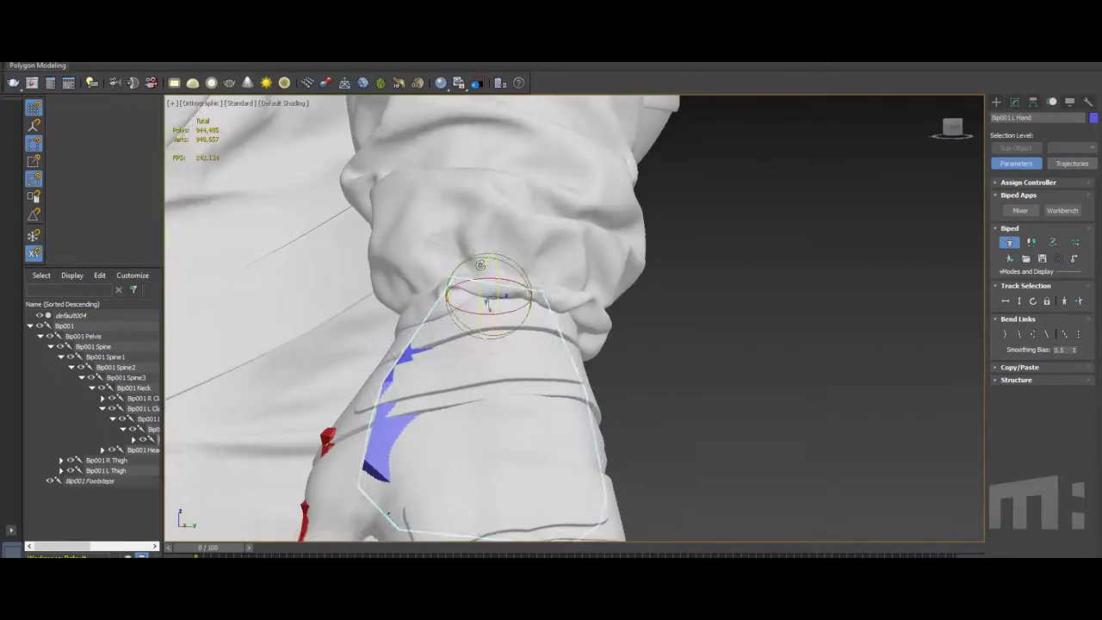
{"action": "middle_click_drag", "start_coordinate": [511, 349], "coordinate": [368, 478], "text": "alt"}
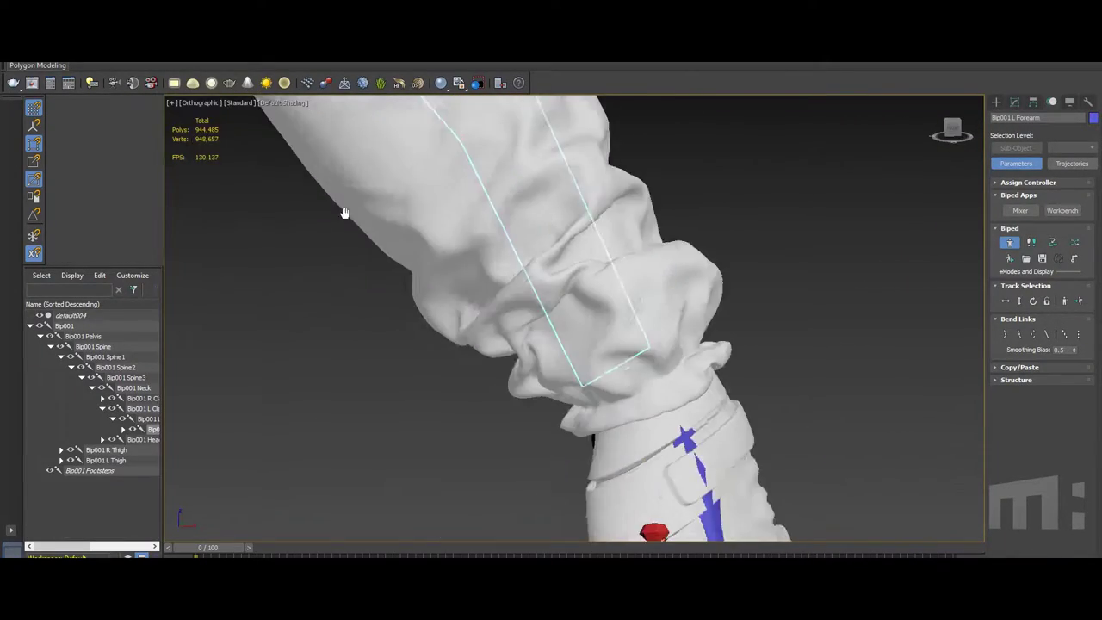
{"action": "key", "text": "Page_Up"}
{"action": "key", "text": "Page_Up"}
{"action": "scroll", "coordinate": [368, 477], "scroll_direction": "up", "scroll_amount": 5}
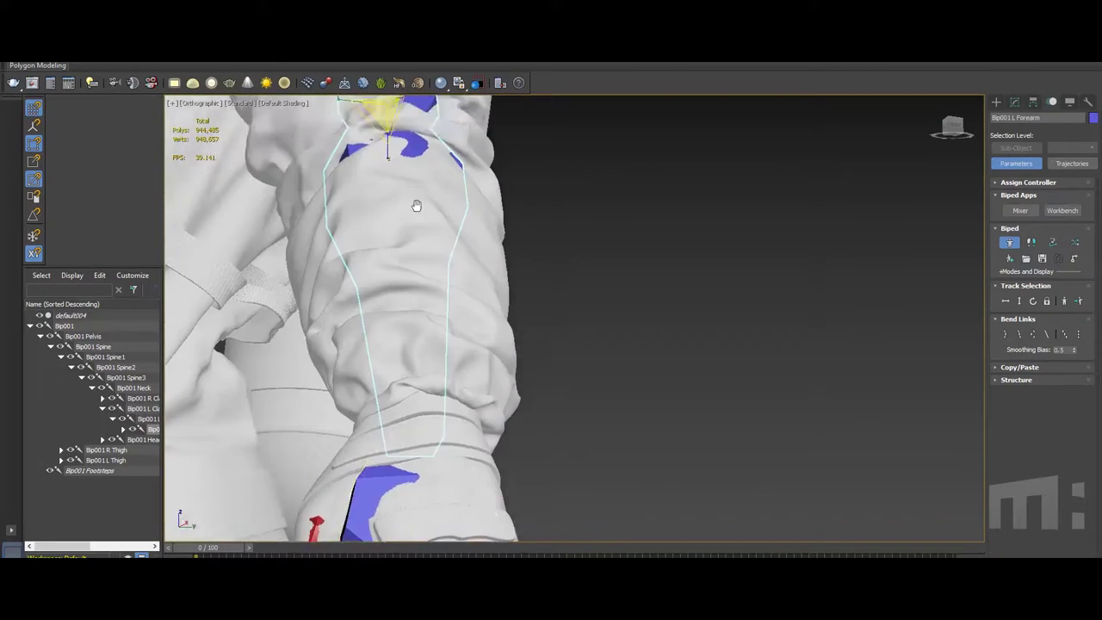
{"action": "scroll", "coordinate": [369, 477], "scroll_direction": "down", "scroll_amount": 4}
{"action": "scroll", "coordinate": [413, 448], "scroll_direction": "up", "scroll_amount": 6}
{"action": "key", "text": "Page_Down"}
{"action": "scroll", "coordinate": [471, 344], "scroll_direction": "down", "scroll_amount": 3}
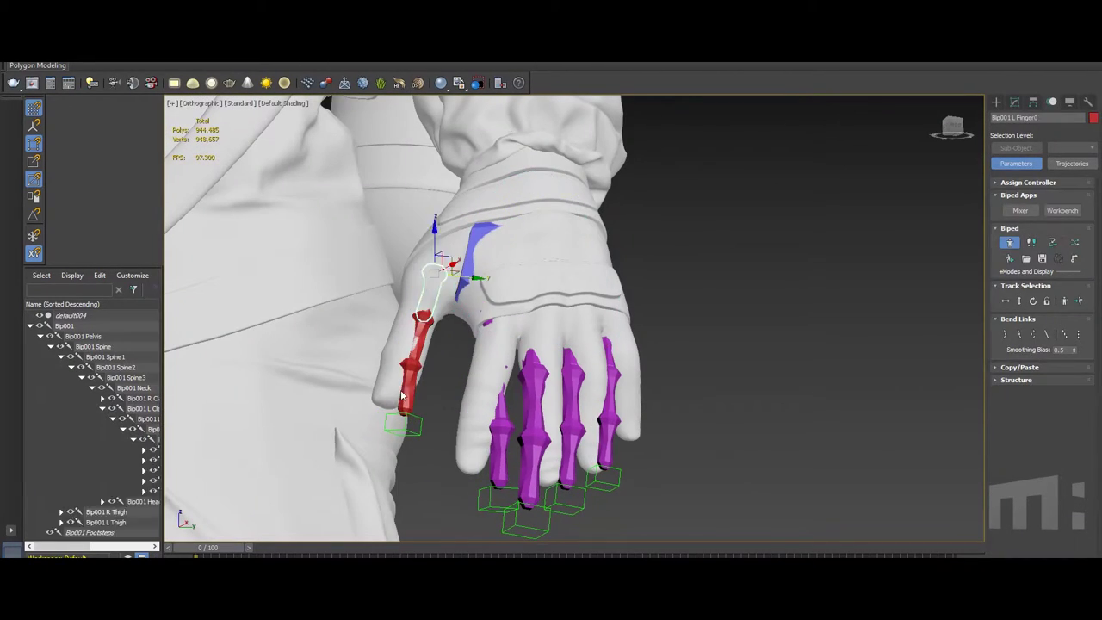
{"action": "scroll", "coordinate": [466, 280], "scroll_direction": "up", "scroll_amount": 4}
- Select several left finger bones and check their fit in the glove from front and side
{"action": "mouse_move", "coordinate": [471, 332]}
{"action": "middle_mouse_down", "text": "alt"}
{"action": "mouse_move", "coordinate": [454, 131]}
{"action": "mouse_move", "coordinate": [413, 198]}
{"action": "mouse_move", "coordinate": [387, 185]}
{"action": "middle_mouse_up", "text": "alt"}
{"action": "key", "text": "Page_Down"}
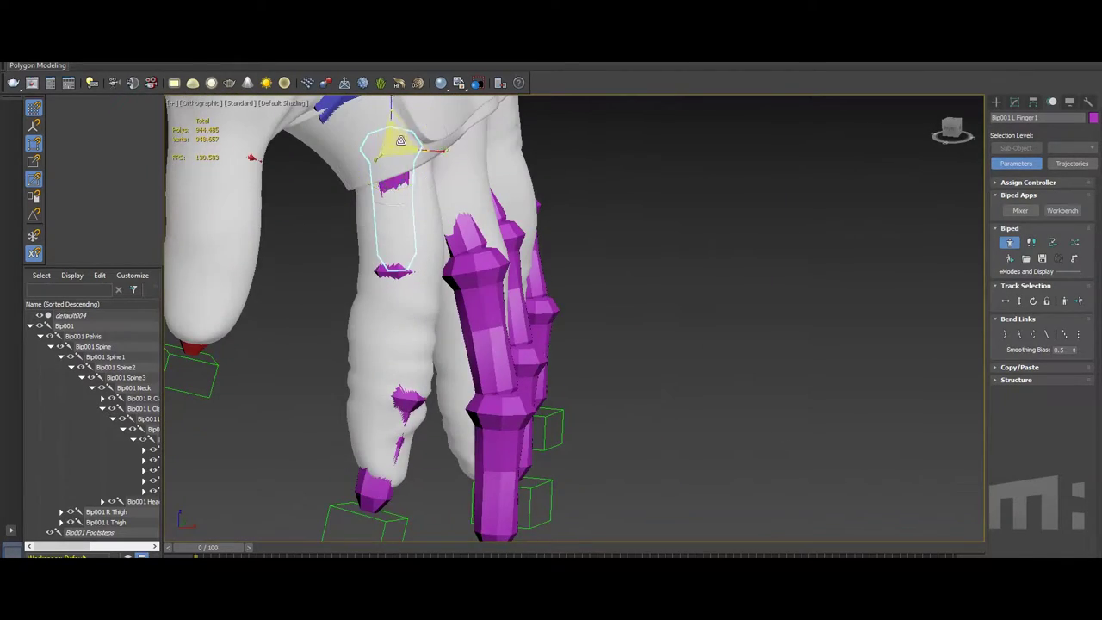
{"action": "scroll", "coordinate": [494, 254], "scroll_direction": "up", "scroll_amount": 3}
{"action": "scroll", "coordinate": [494, 255], "scroll_direction": "down", "scroll_amount": 4}
{"action": "middle_click_drag", "start_coordinate": [494, 255], "coordinate": [558, 398], "text": "alt"}
{"action": "scroll", "coordinate": [516, 284], "scroll_direction": "up", "scroll_amount": 3}
{"action": "middle_click_drag", "start_coordinate": [637, 394], "coordinate": [555, 263], "text": "alt"}
{"action": "scroll", "coordinate": [555, 262], "scroll_direction": "up", "scroll_amount": 2}
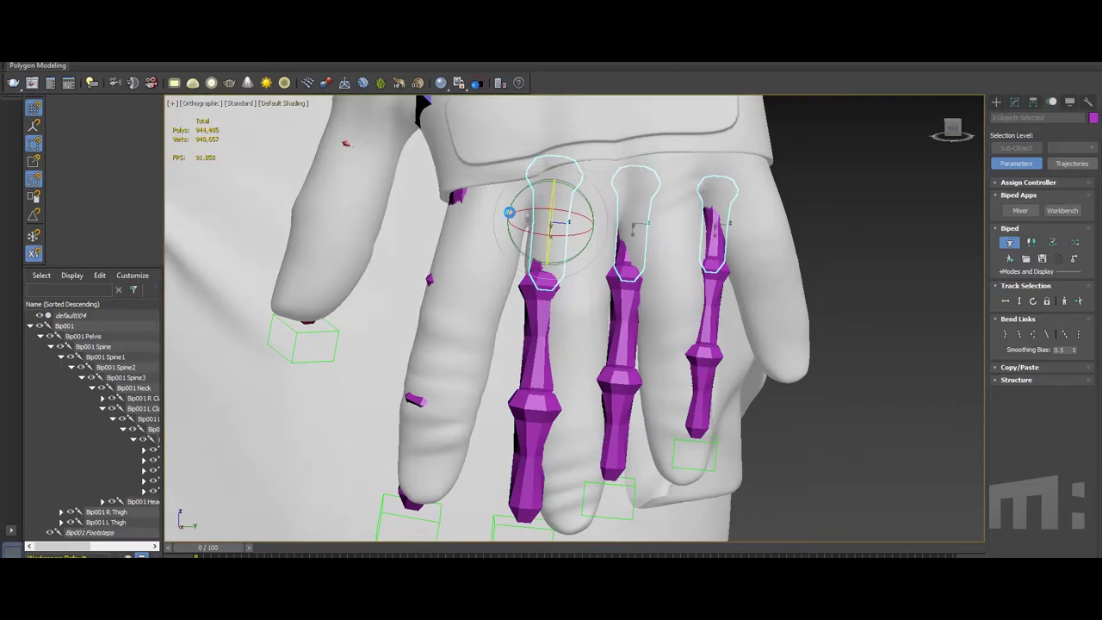
{"action": "middle_click_drag", "start_coordinate": [507, 217], "coordinate": [685, 248], "text": "alt"}
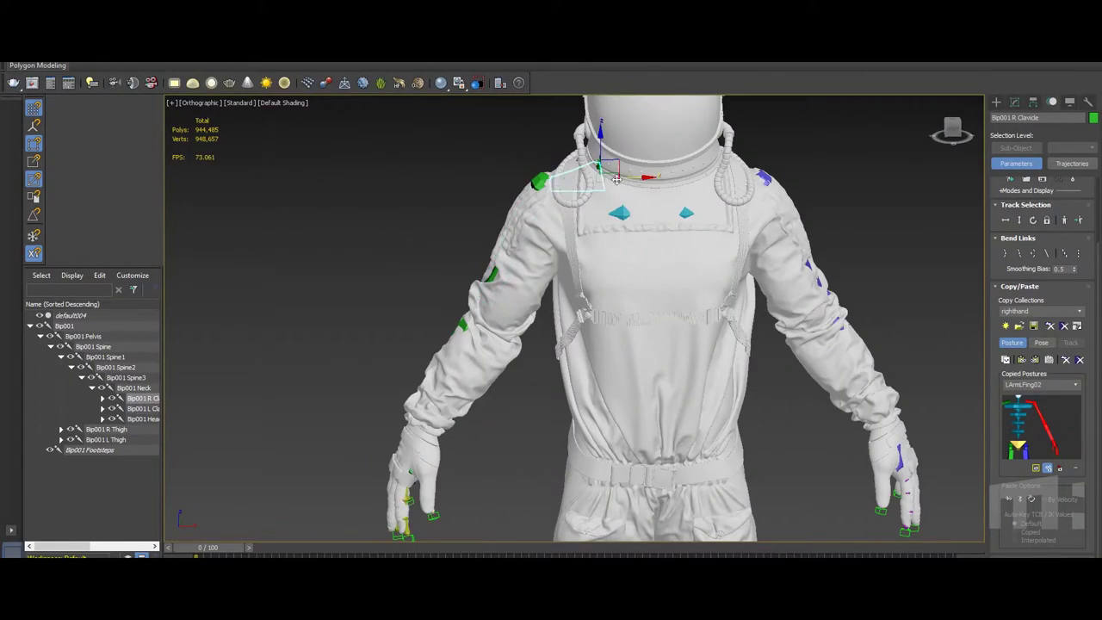
- Frame the right hand bone beside the torso, then switch the viewport to wireframe with F3
{"action": "left_click", "coordinate": [409, 494]}
{"action": "key", "text": "z"}
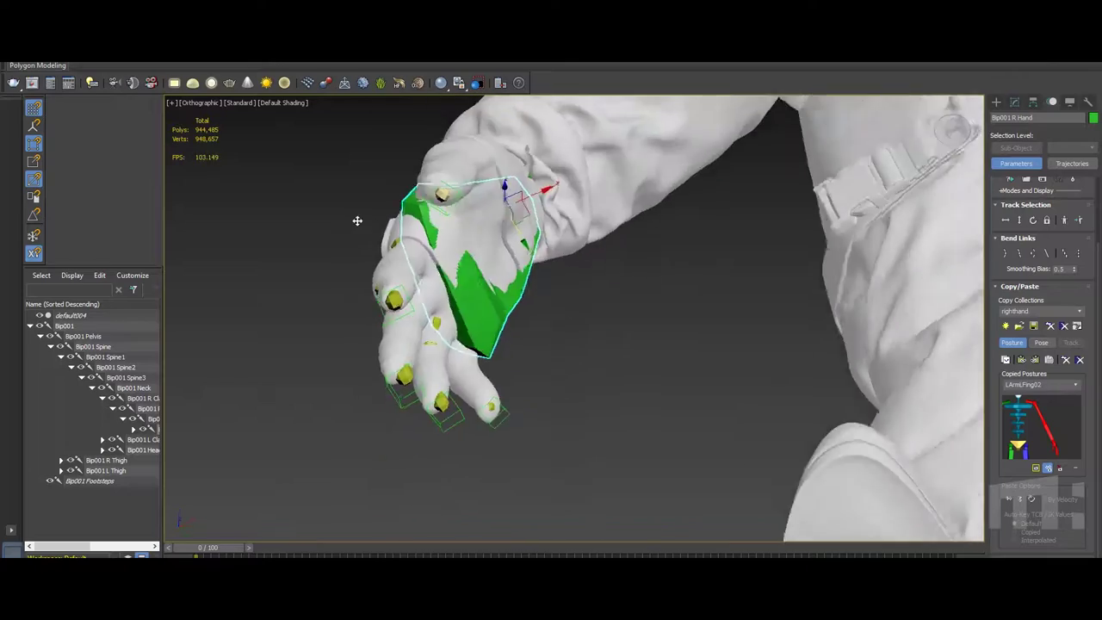
{"action": "middle_click_drag", "start_coordinate": [357, 220], "coordinate": [446, 301], "text": "alt"}
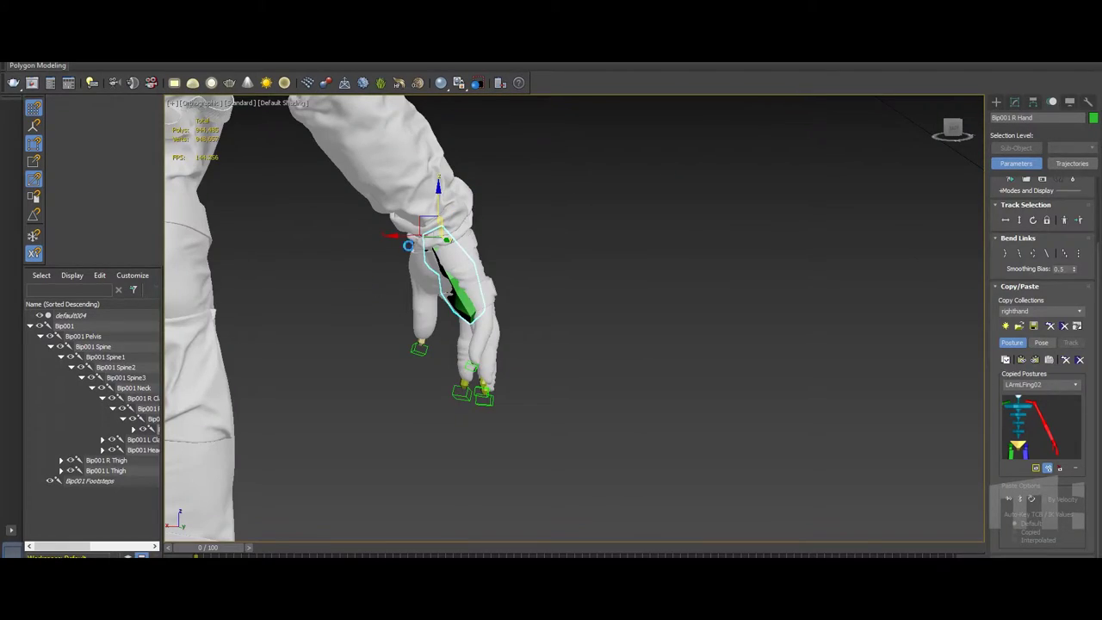
{"action": "mouse_move", "coordinate": [408, 245]}
{"action": "middle_mouse_down", "text": "alt"}
{"action": "mouse_move", "coordinate": [287, 475]}
{"action": "mouse_move", "coordinate": [667, 249]}
{"action": "middle_mouse_up", "text": "alt"}
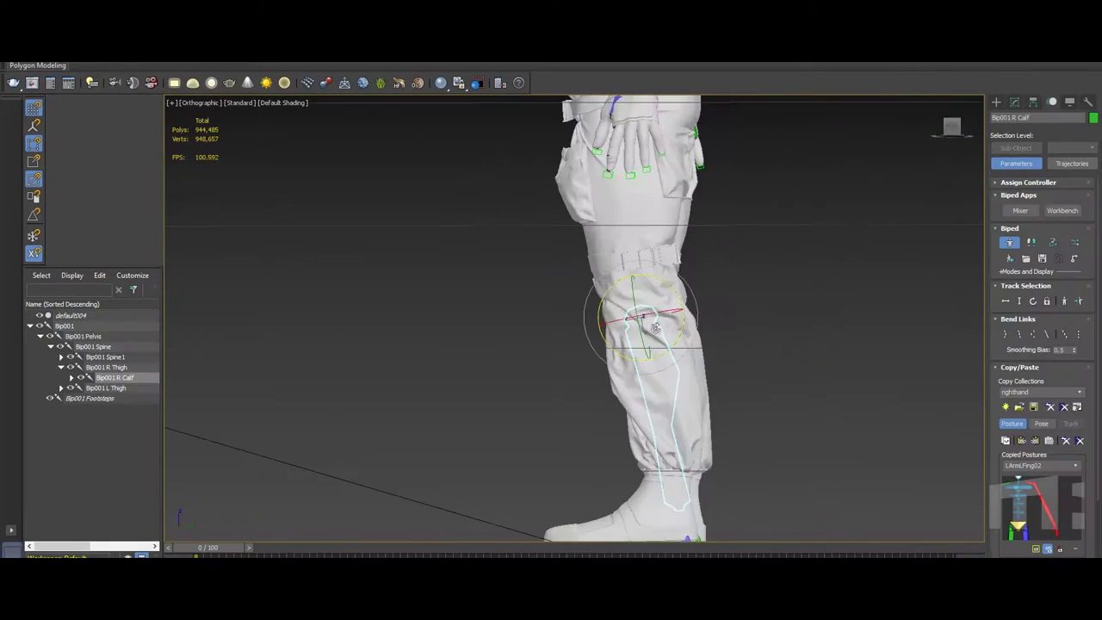
{"action": "key", "text": "F3"}
{"action": "middle_click_drag", "start_coordinate": [655, 328], "coordinate": [627, 291], "text": "alt"}
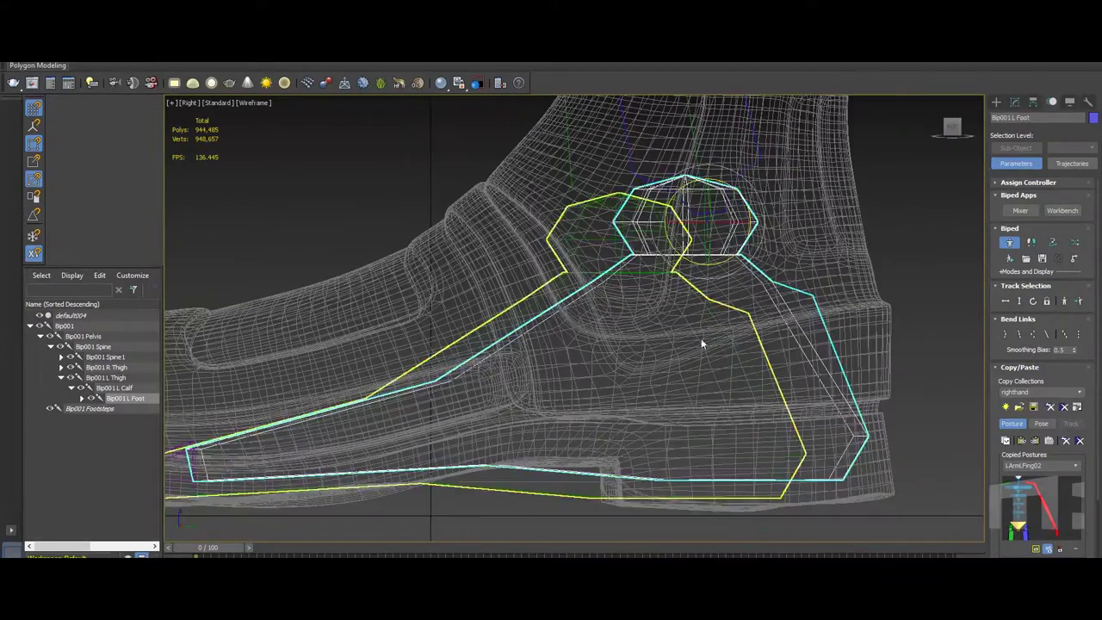
- Reshape the left foot bone so it hugs the boot's sole and heel
{"action": "left_click_drag", "start_coordinate": [725, 245], "coordinate": [708, 246]}
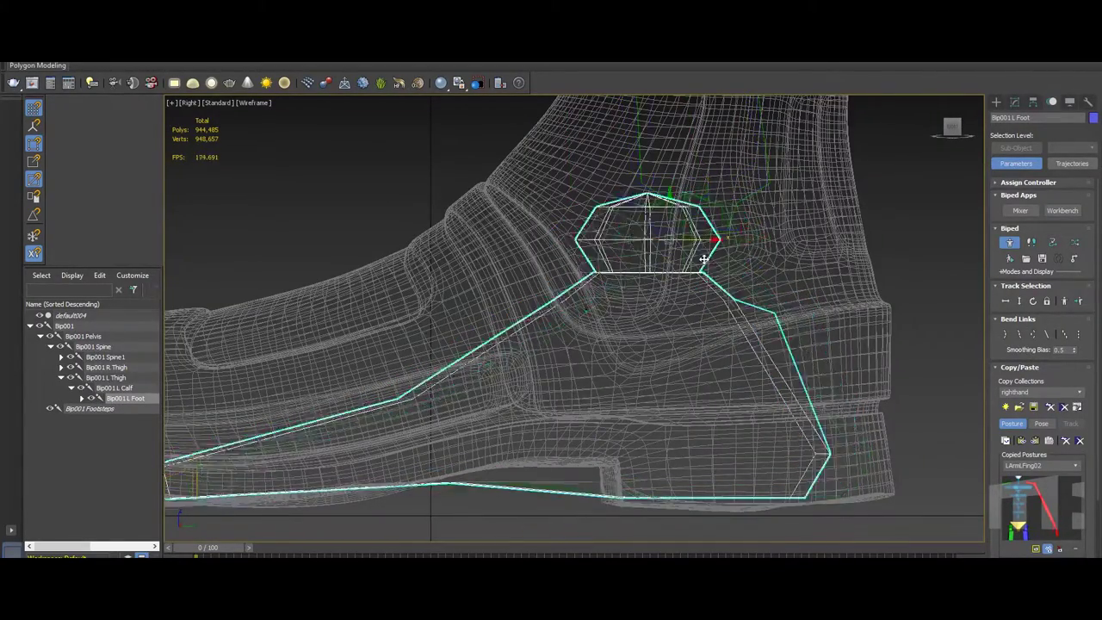